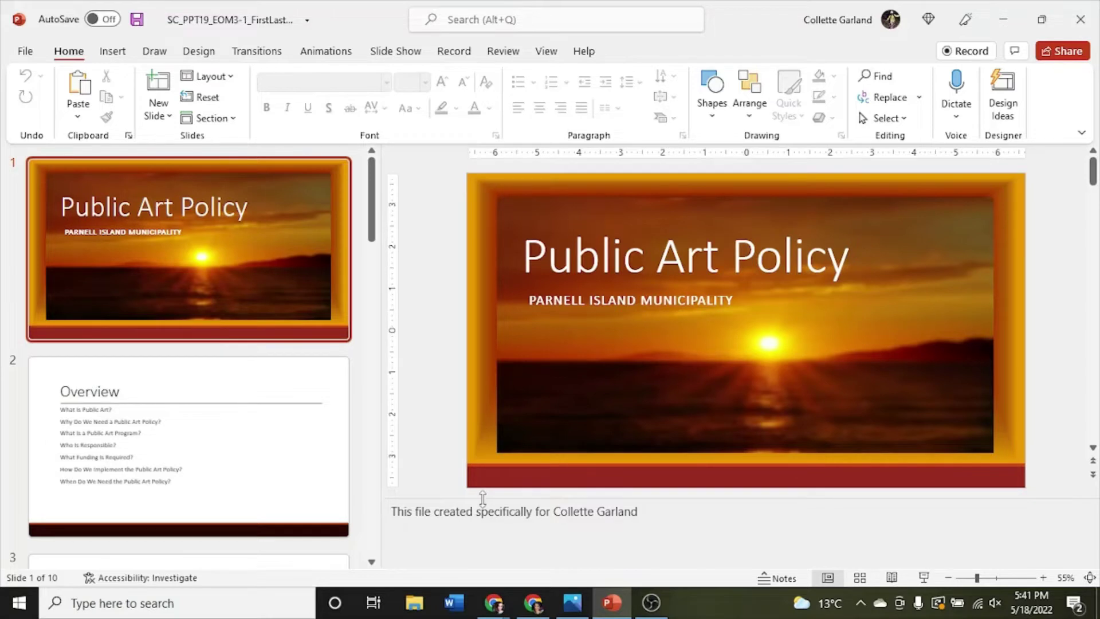
Shrink the notes area and narrow the thumbnail pane to enlarge the slide editing area.
left_click_drag(483, 498, 479, 542)
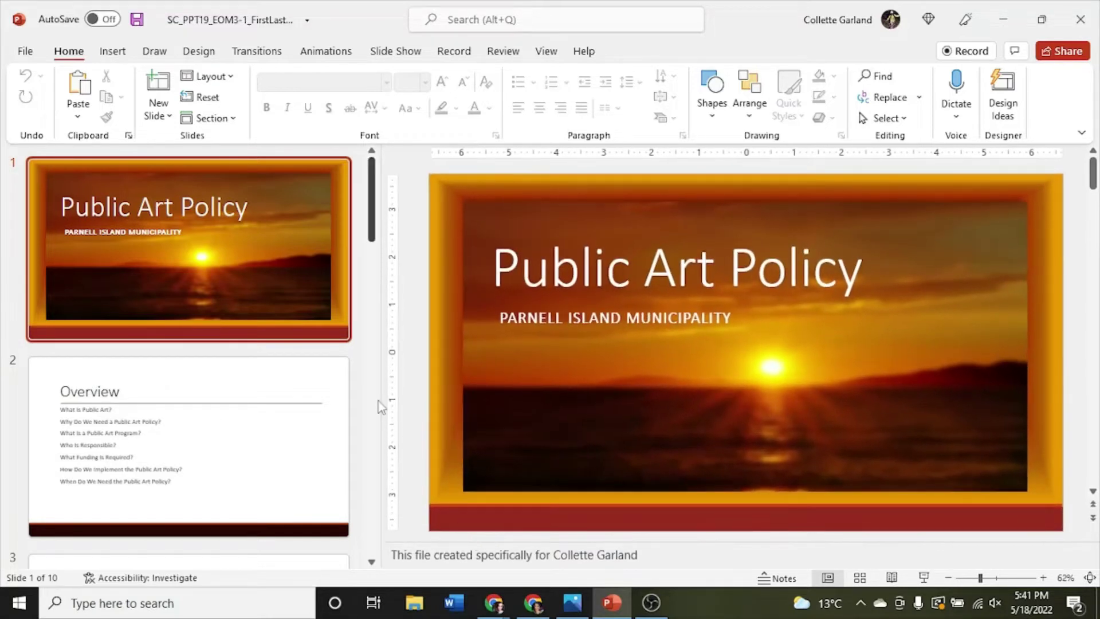
left_click_drag(372, 391, 223, 389)
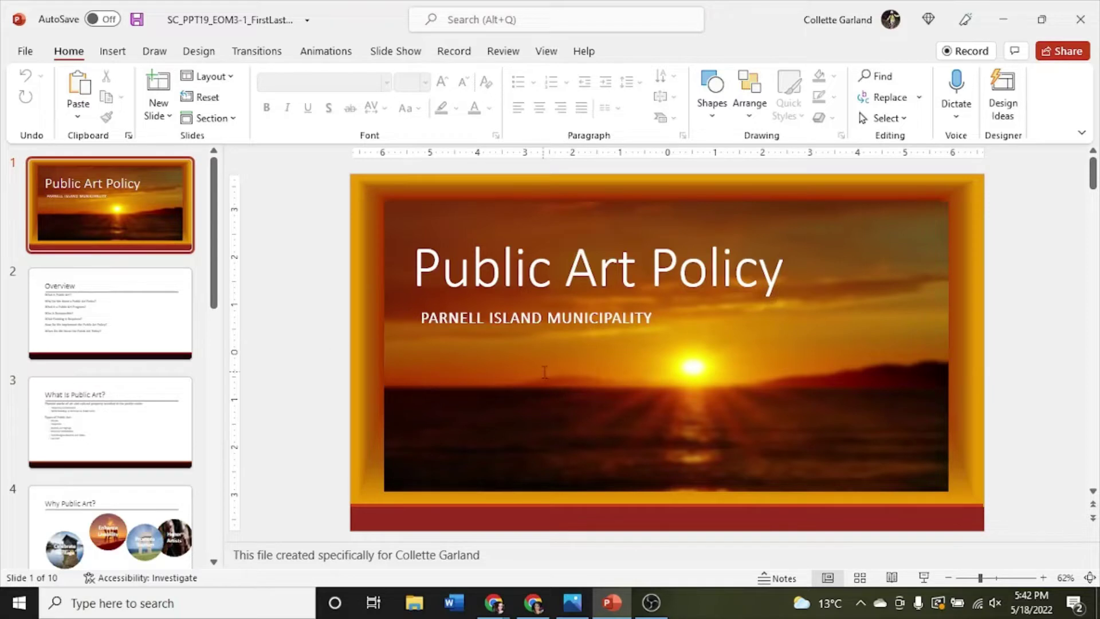
Apply a Sharpen: 50% correction to the sunset background photo on the title slide.
left_click(685, 374)
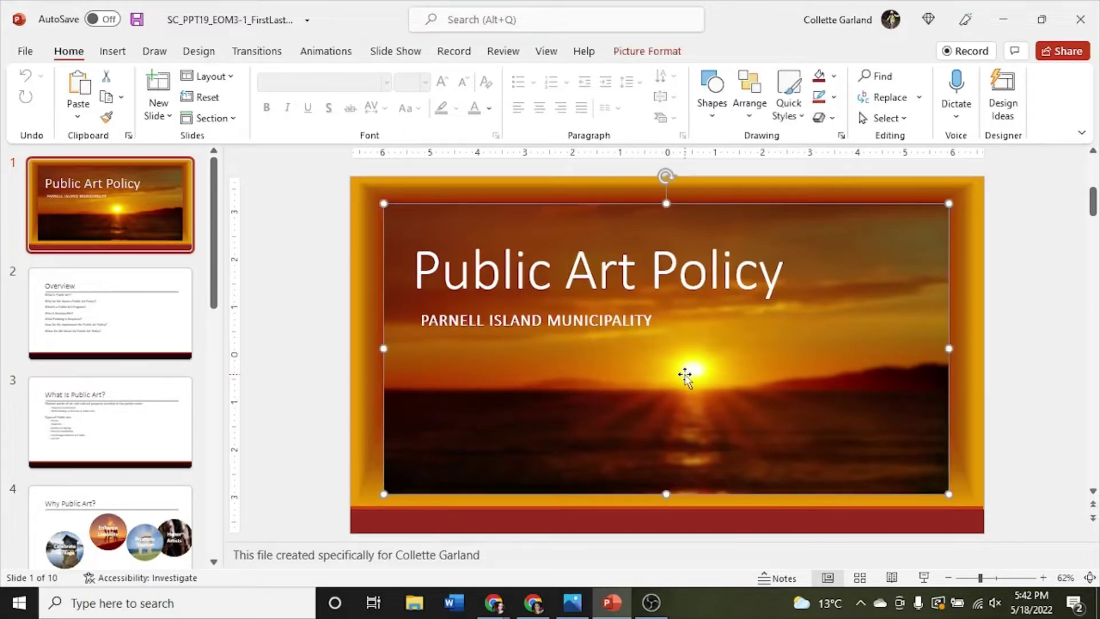
left_click(651, 53)
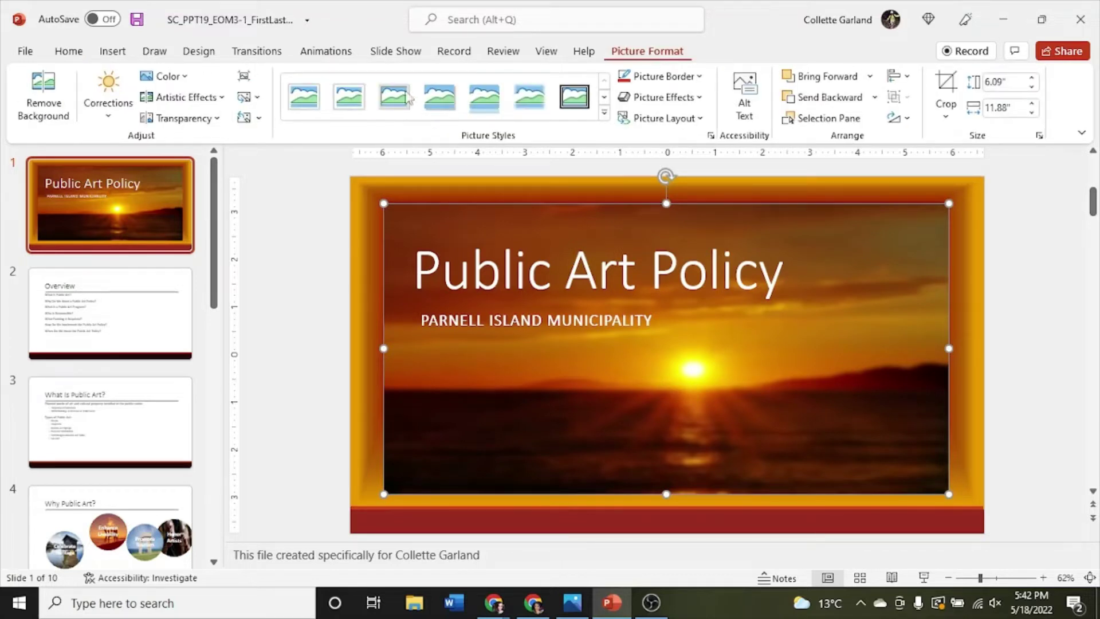
left_click(109, 97)
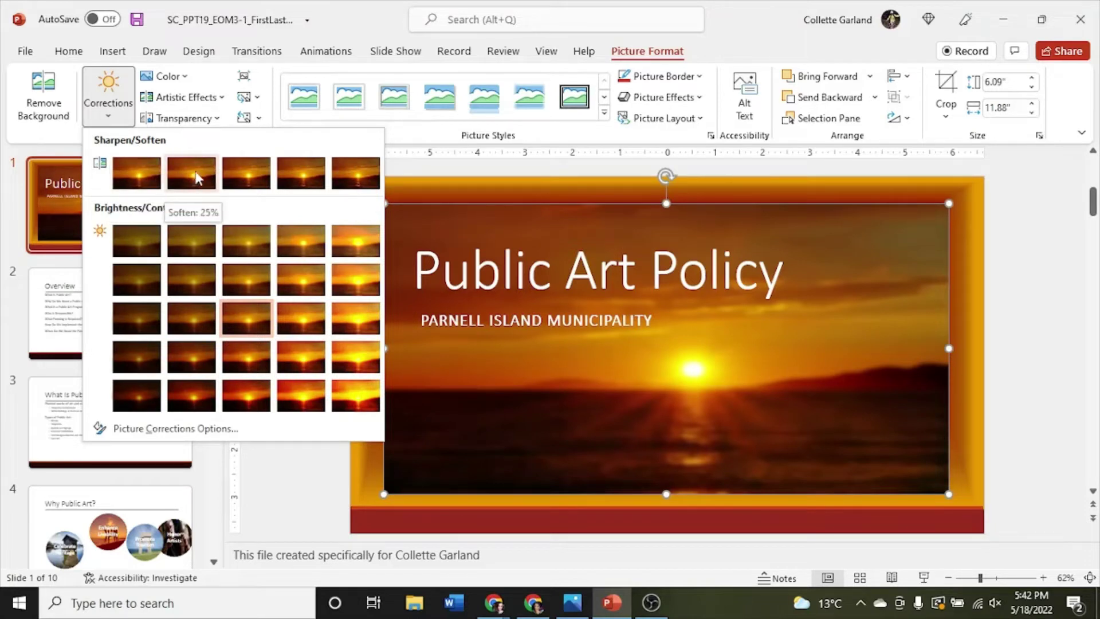
left_click(344, 180)
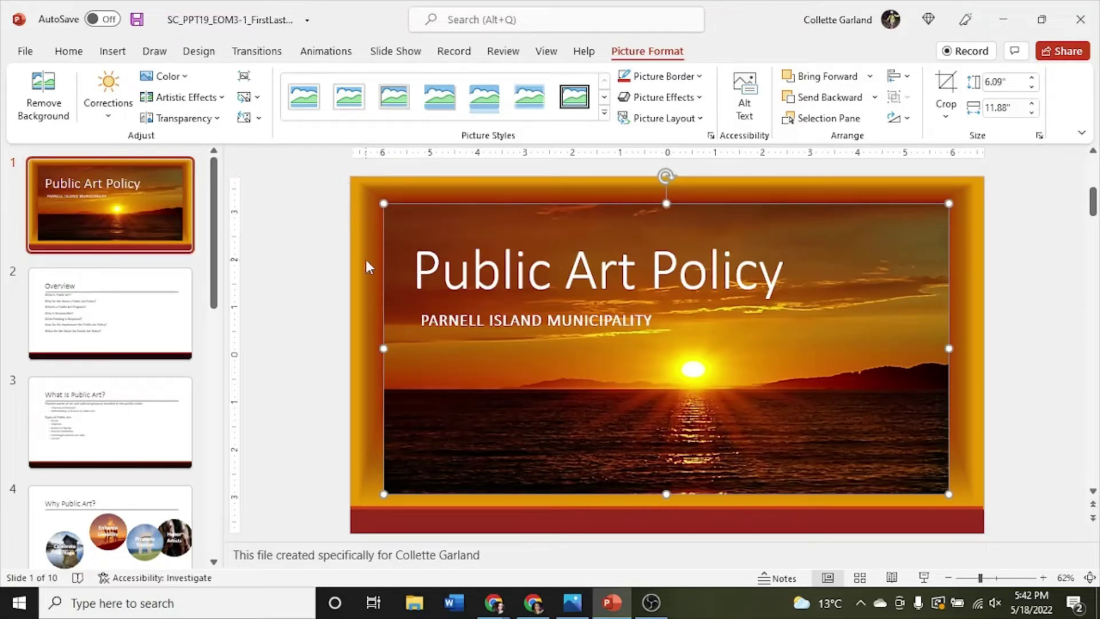
Apply an outlined WordArt style to the Public Art Policy title box, then go to slide 2.
left_click(527, 269)
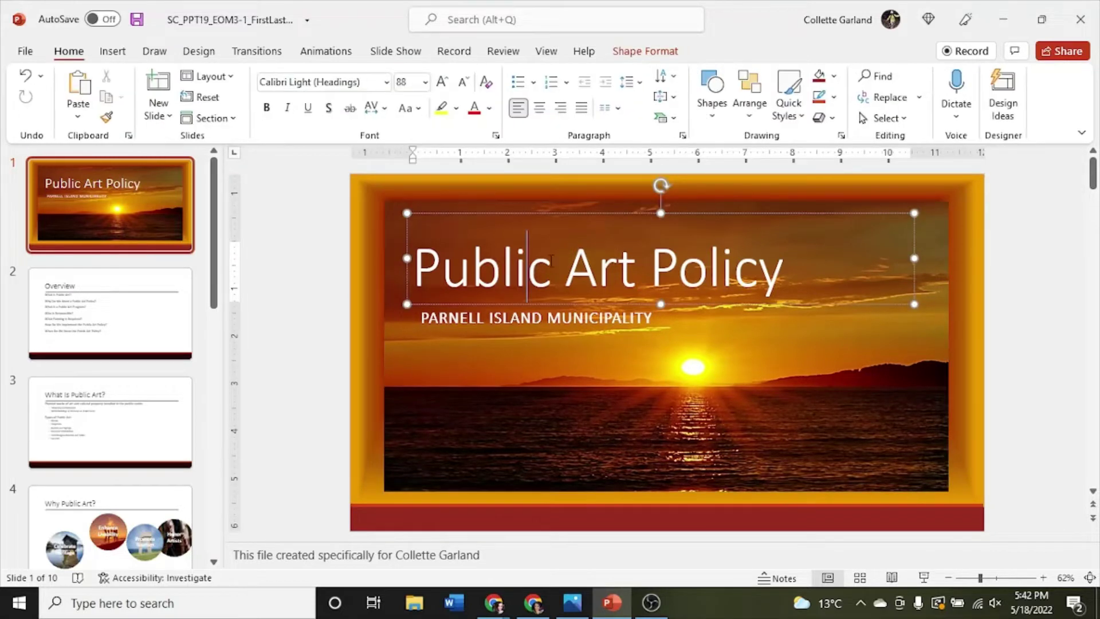
left_click(608, 217)
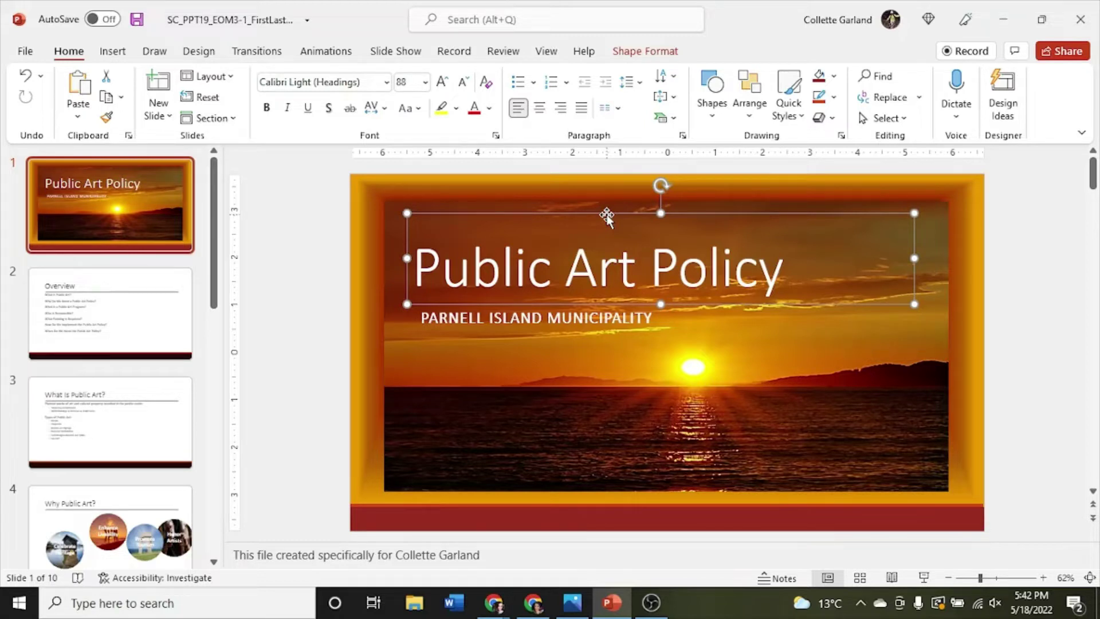
left_click(645, 53)
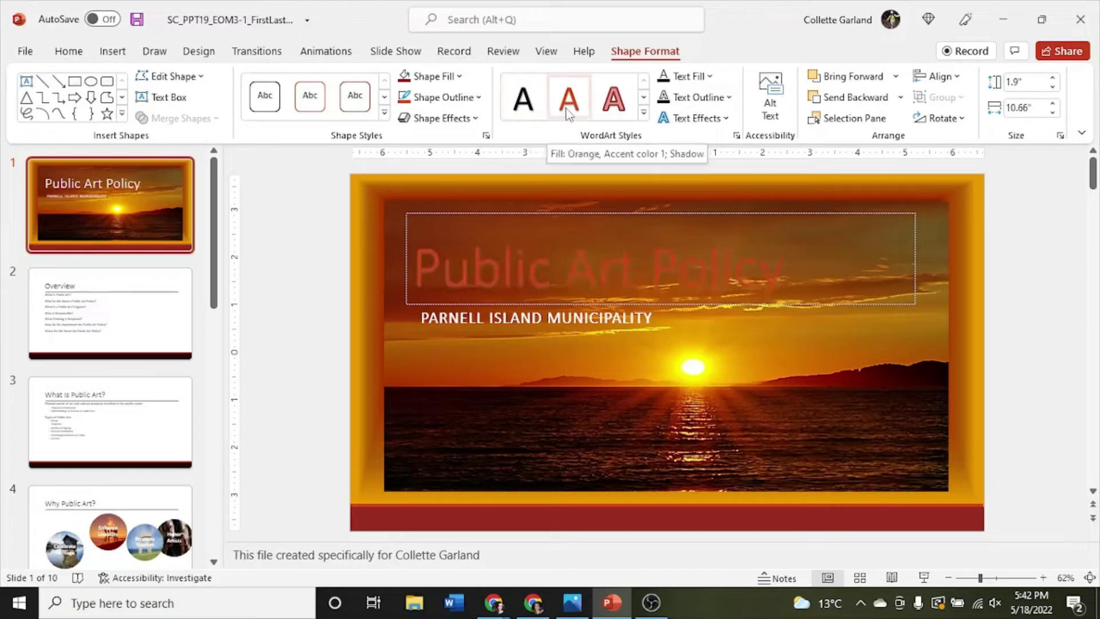
left_click(613, 112)
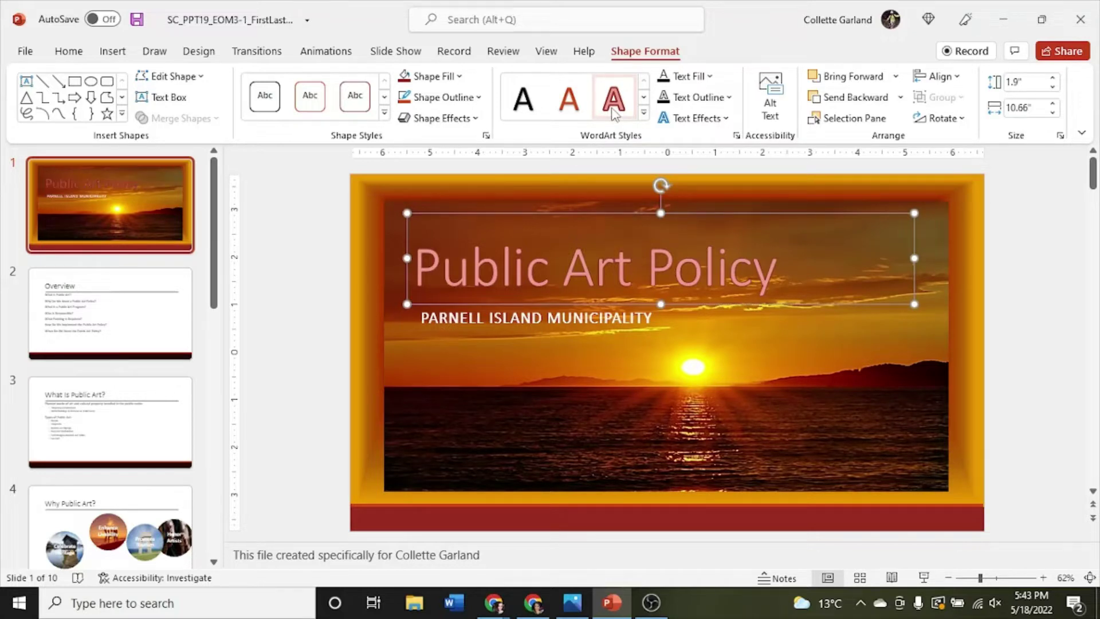
left_click(644, 113)
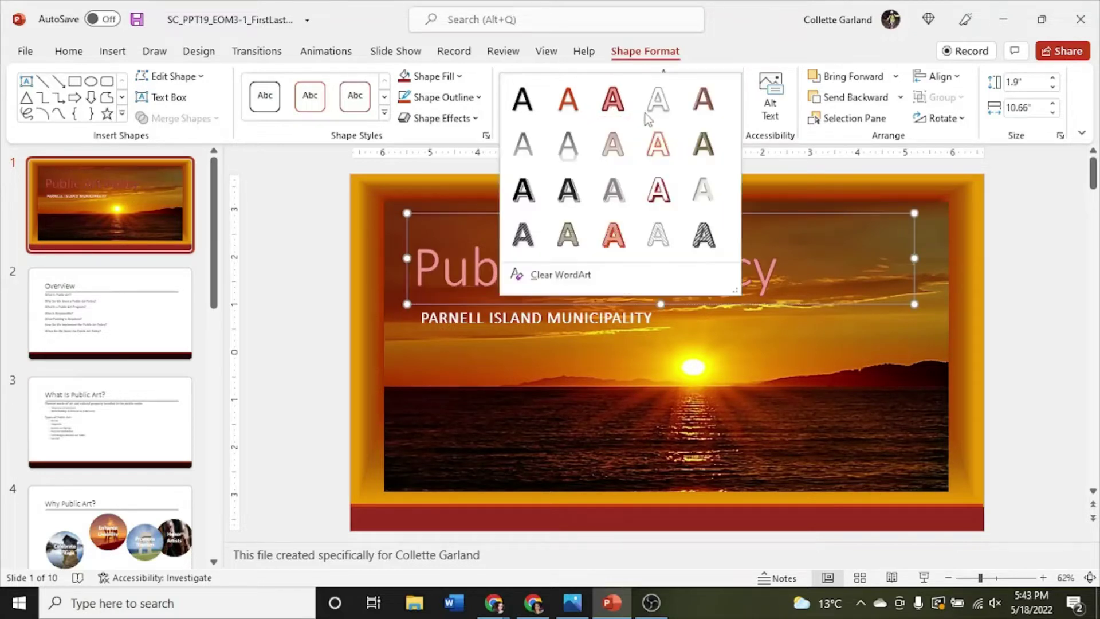
left_click(765, 175)
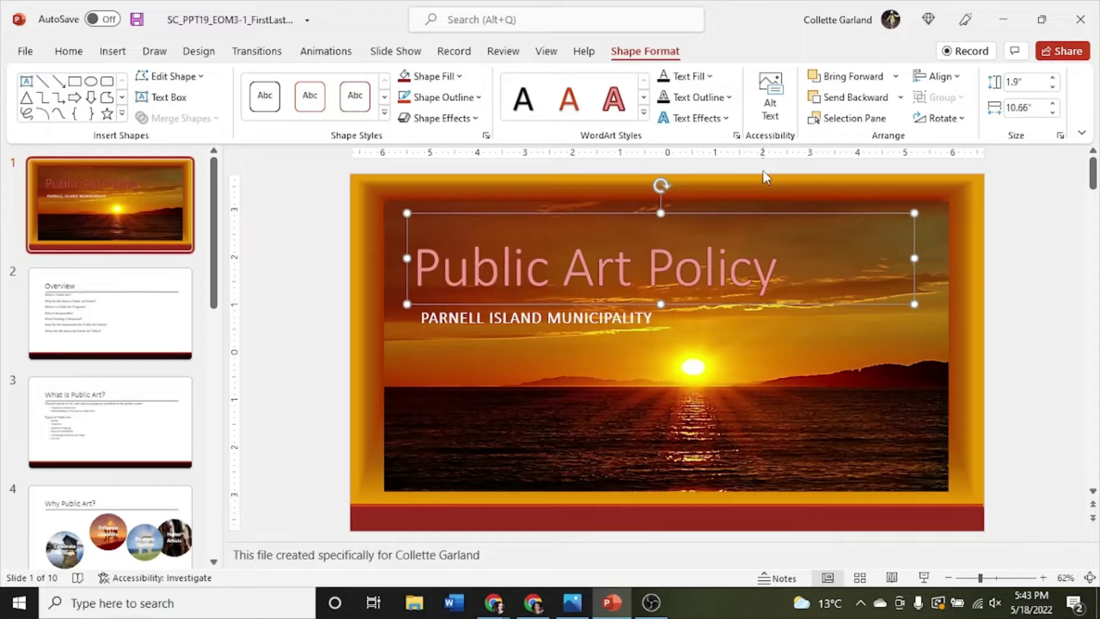
left_click(122, 308)
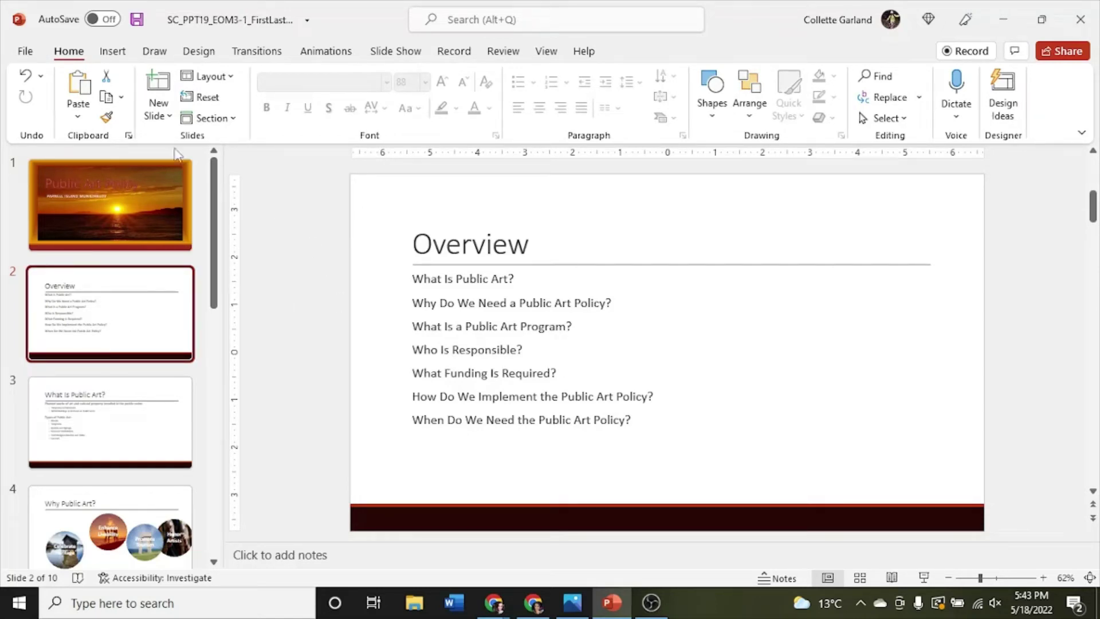
Insert Support_PPT19_EOM3-1_Rings from Downloads onto the Overview slide and dismiss Design Ideas.
left_click(112, 51)
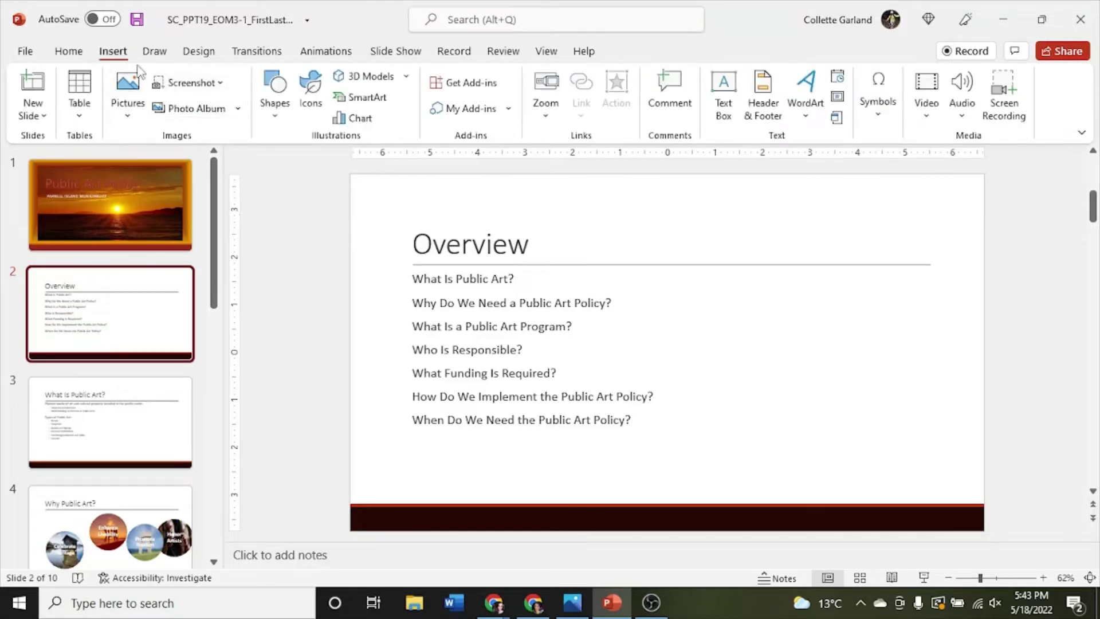
left_click(138, 107)
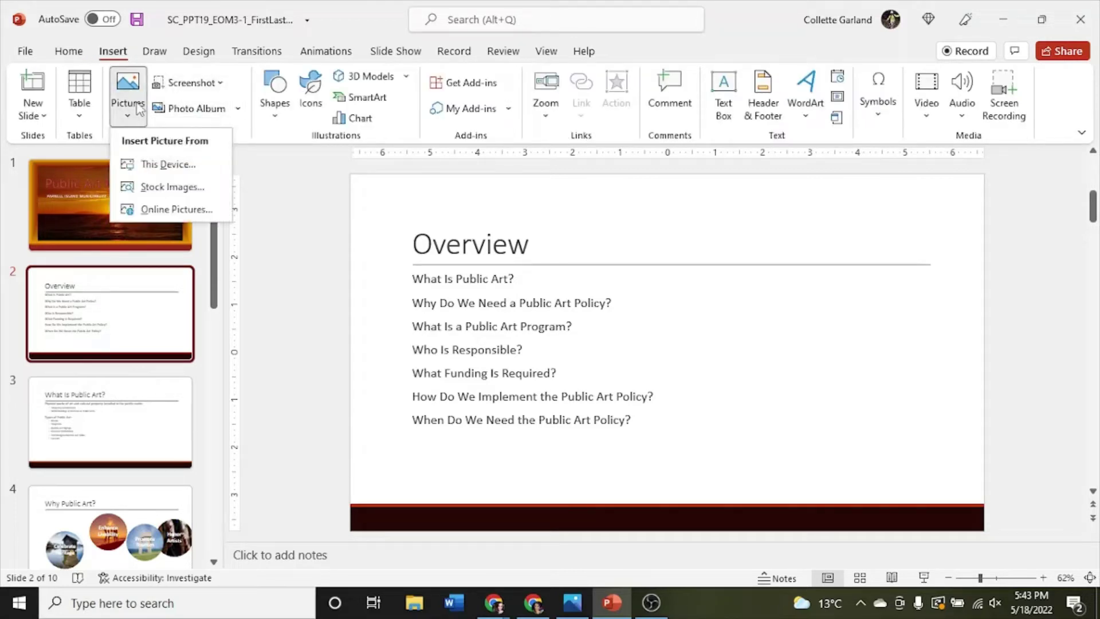
left_click(158, 163)
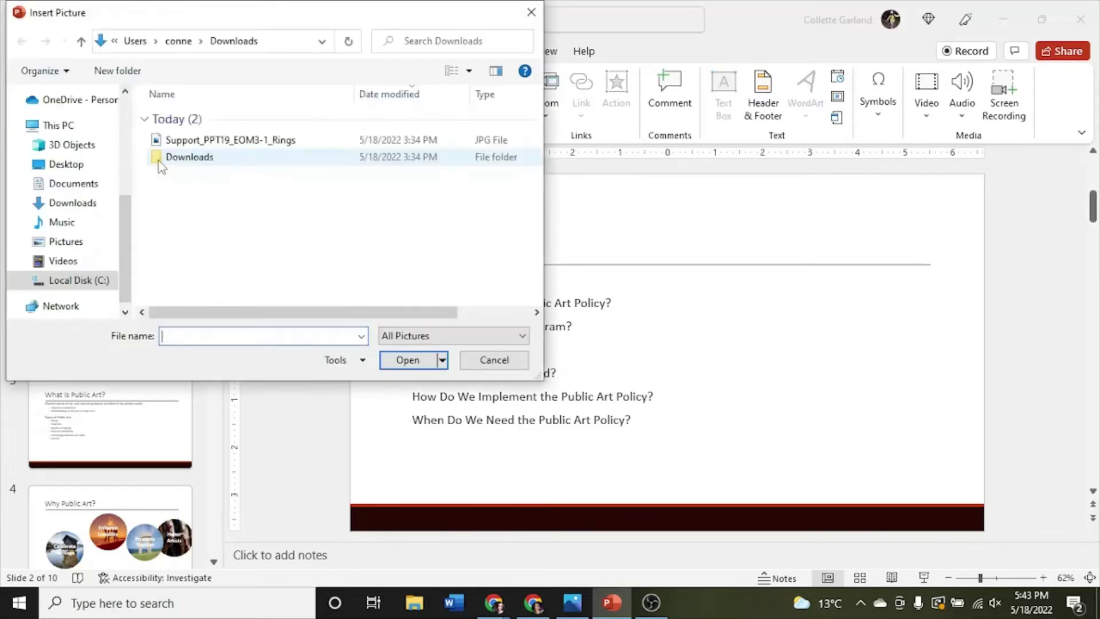
left_click(220, 143)
double_click(220, 143)
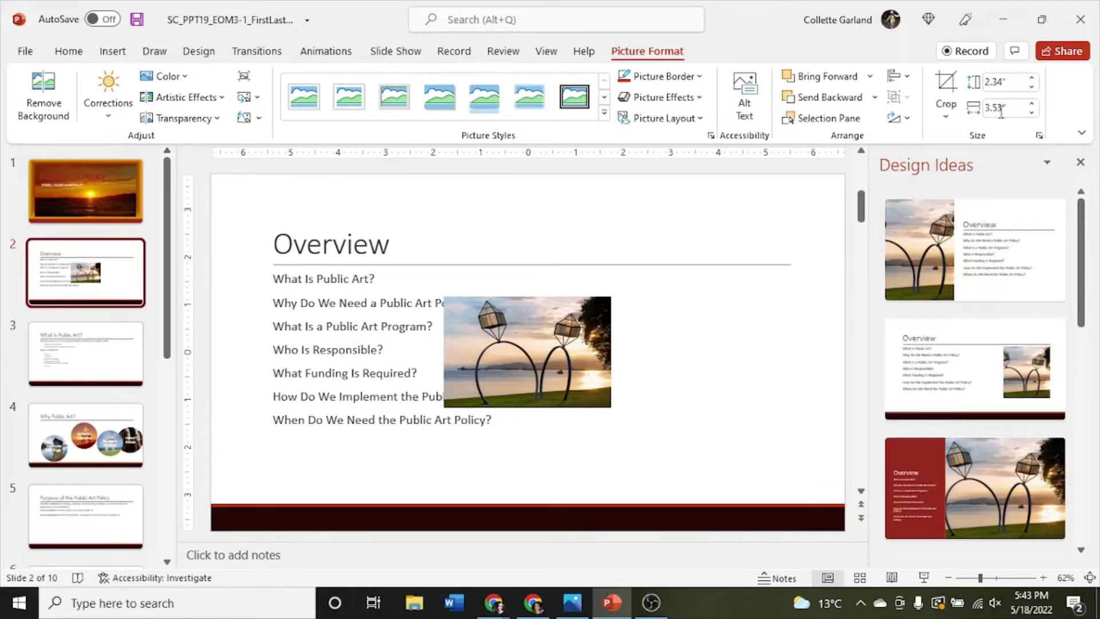
left_click(1081, 162)
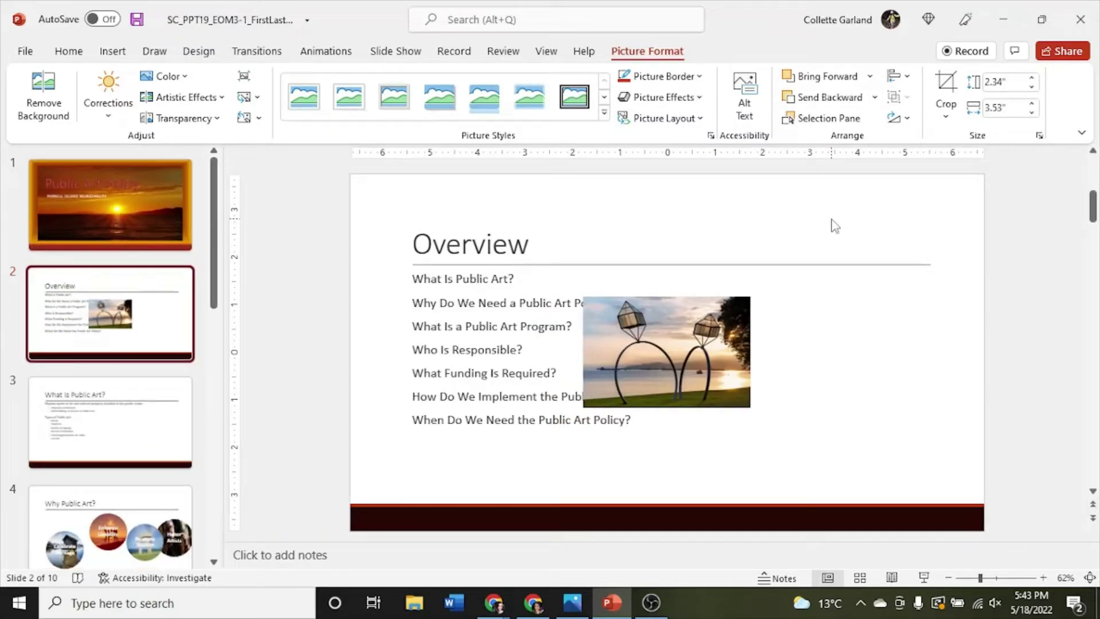
Apply the rounded rectangle picture style to the Rings photo.
left_click(679, 371)
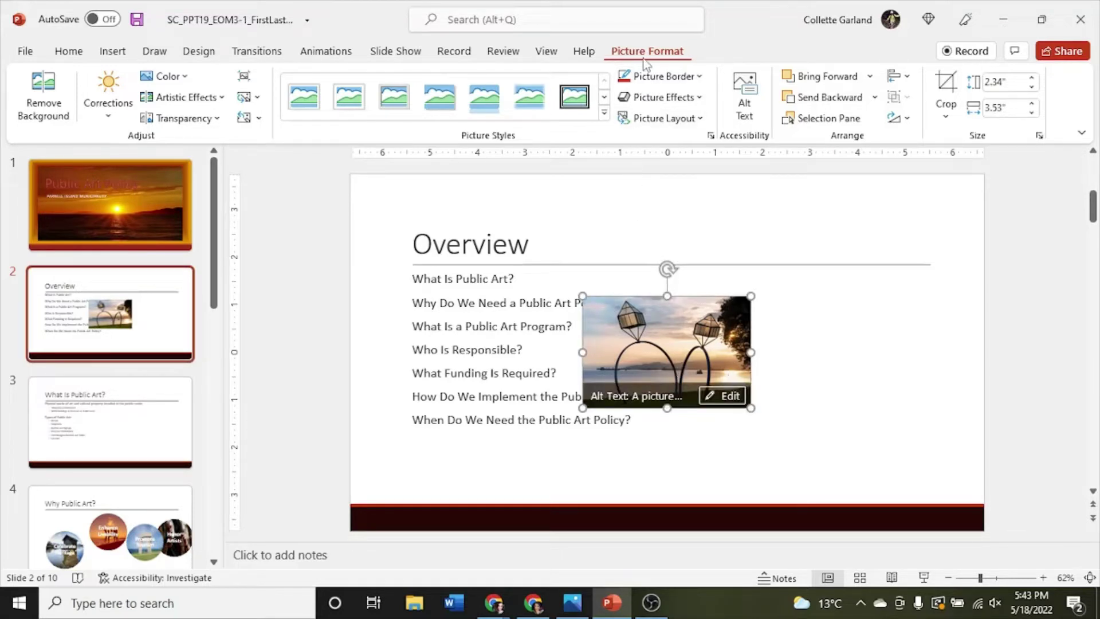
left_click(604, 114)
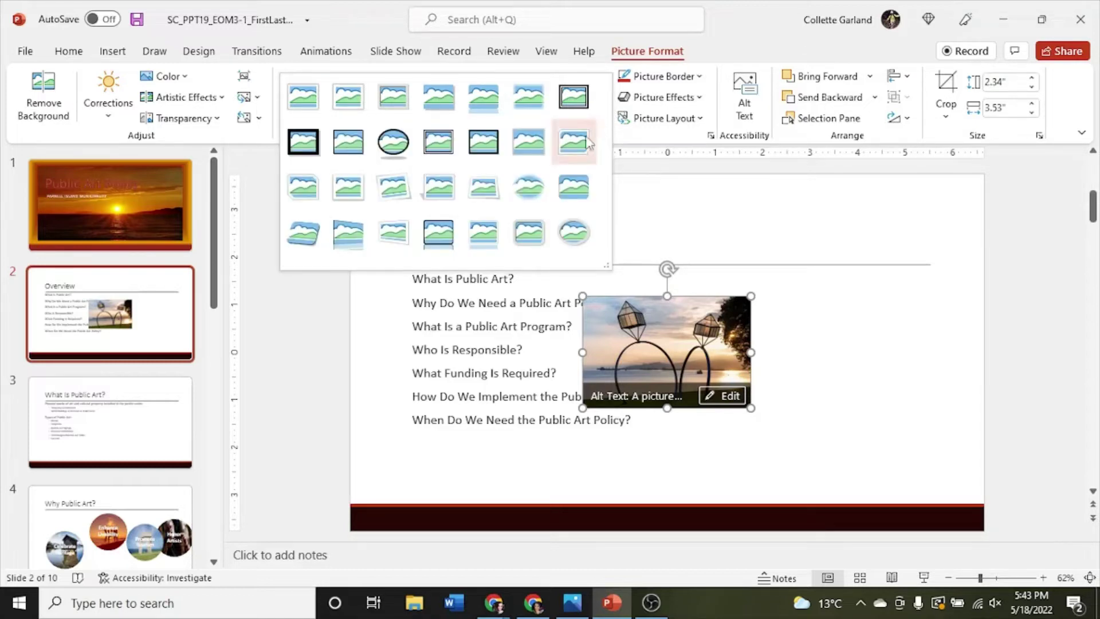
left_click(573, 186)
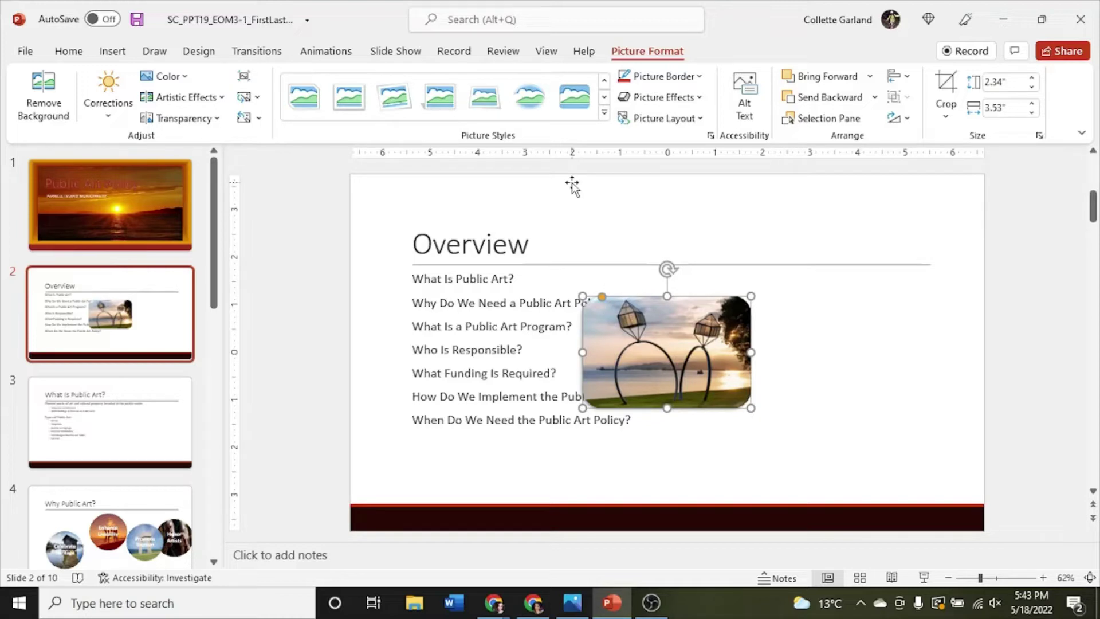
Set the Rings photo's colour temperature to 8800 and drag it right beside the bullet list.
left_click(108, 97)
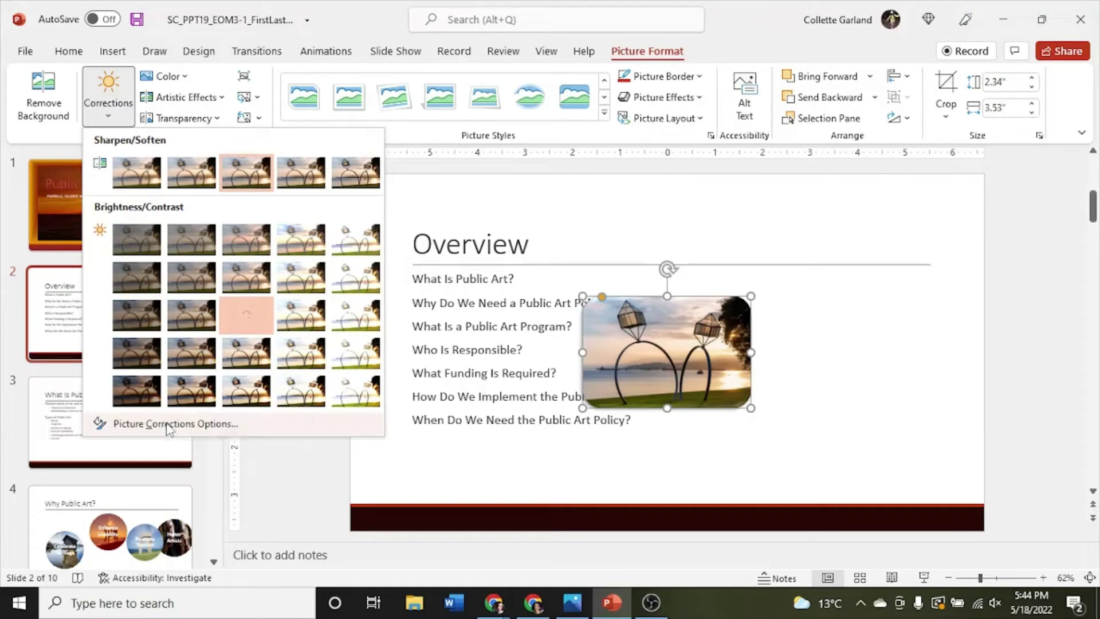
left_click(167, 425)
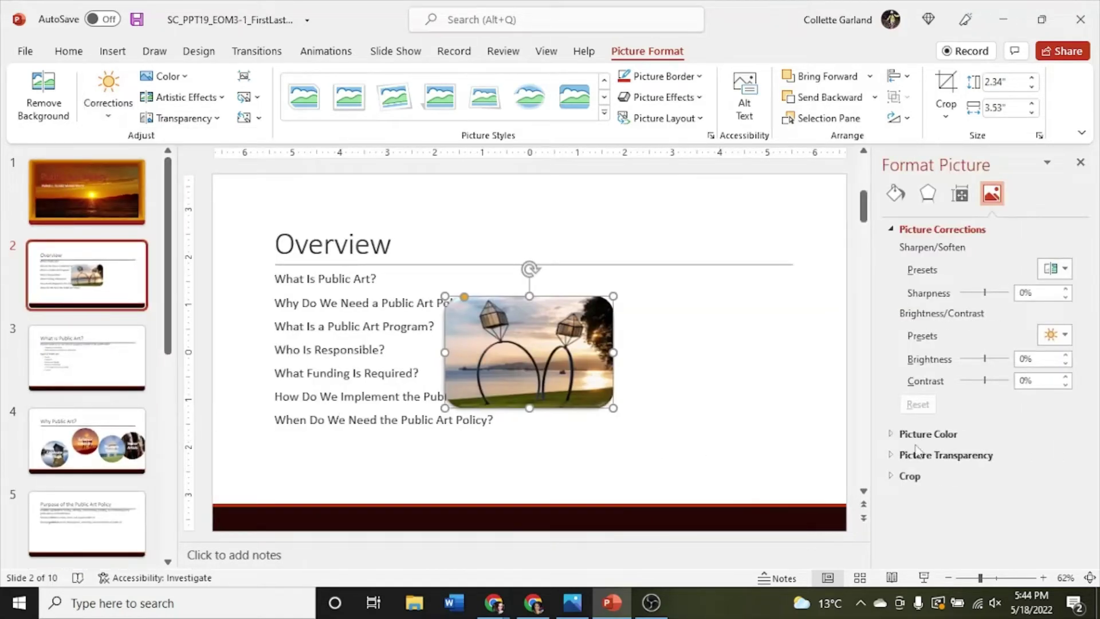
left_click(920, 439)
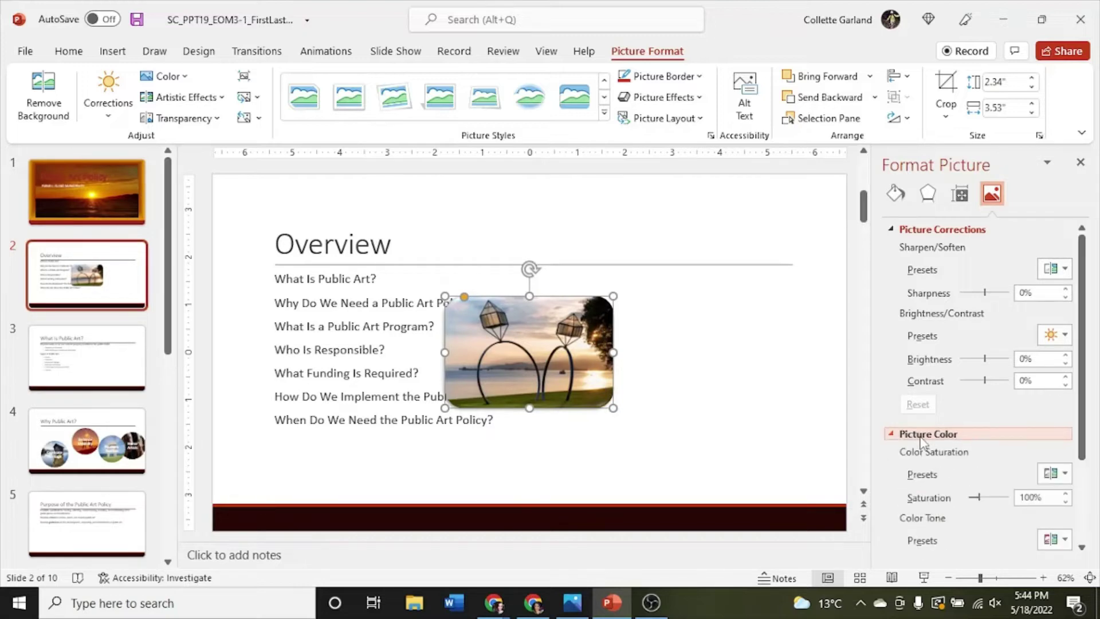
scroll(898, 498, "down", 1)
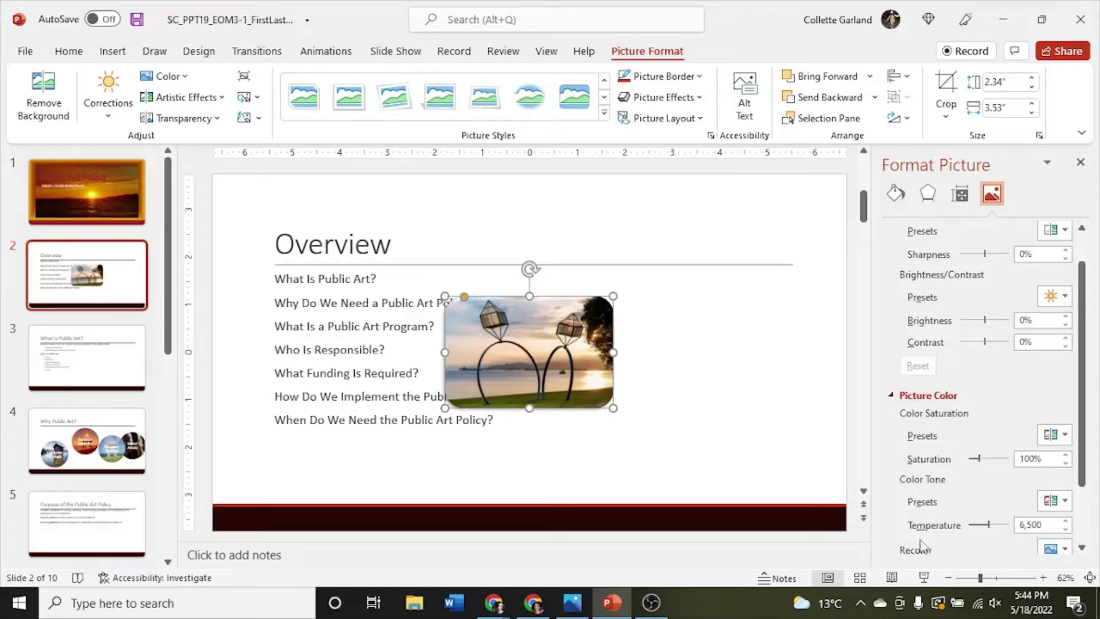
left_click(1043, 525)
key("BackSpace")
key("BackSpace")
key("BackSpace")
key("BackSpace")
key("BackSpace")
type("8800")
key("Return")
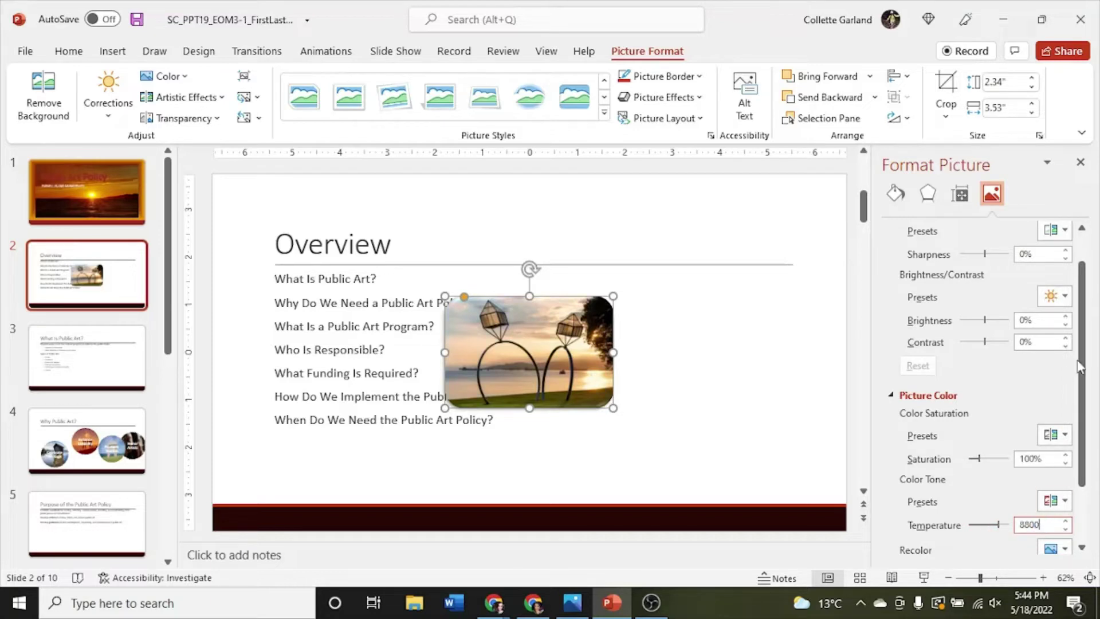
left_click(1081, 165)
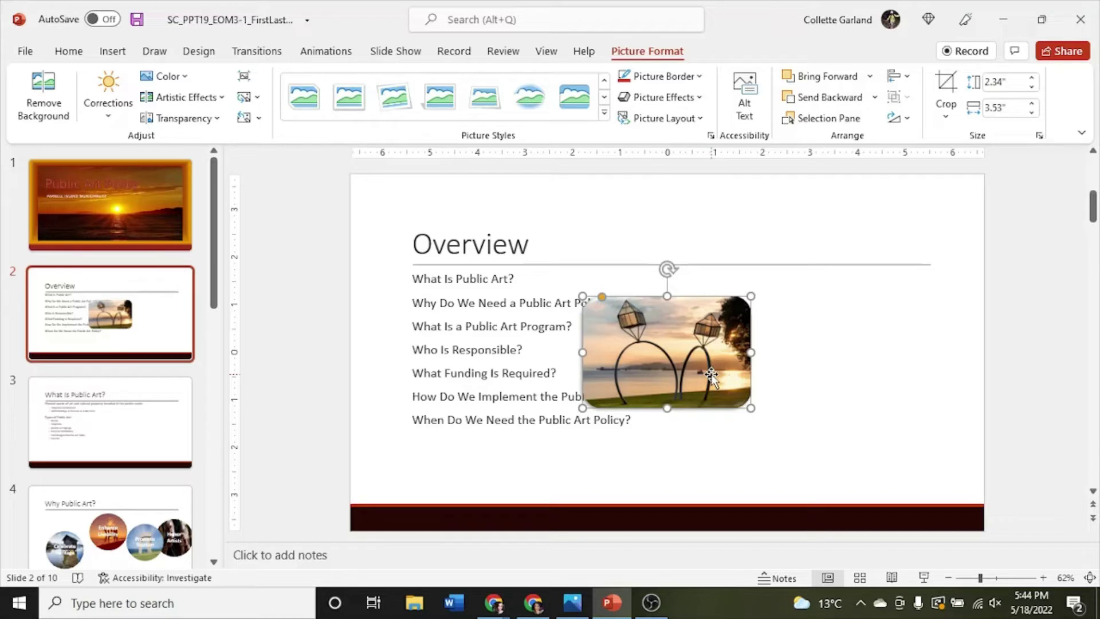
left_click_drag(711, 376, 775, 366)
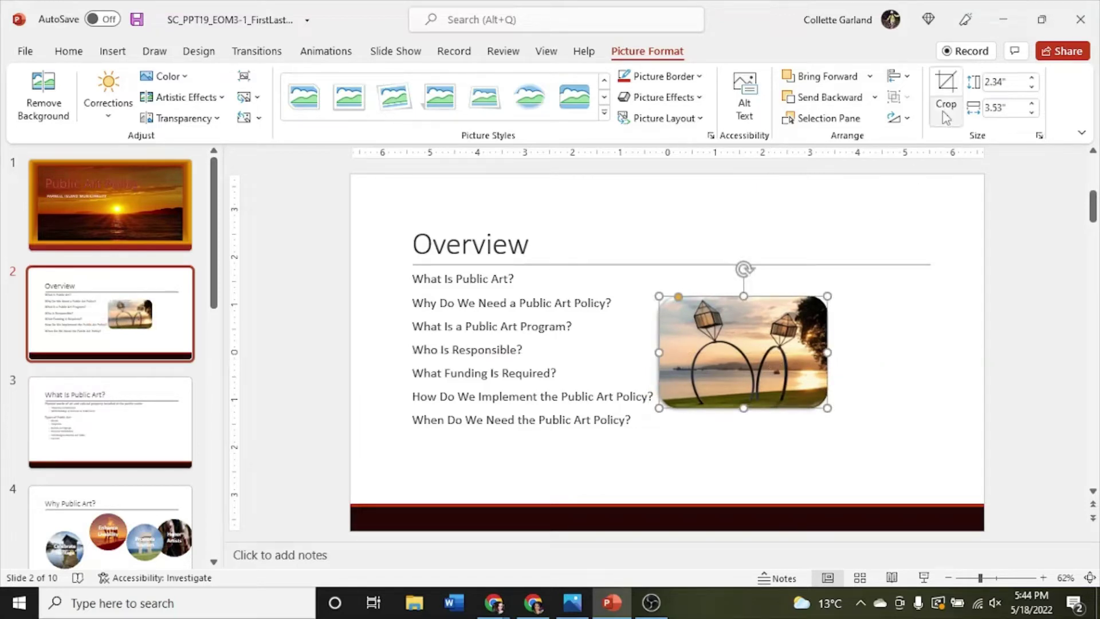
Set the Rings photo's height to 4" and move it up toward the title line.
left_click(1002, 83)
type("4.0")
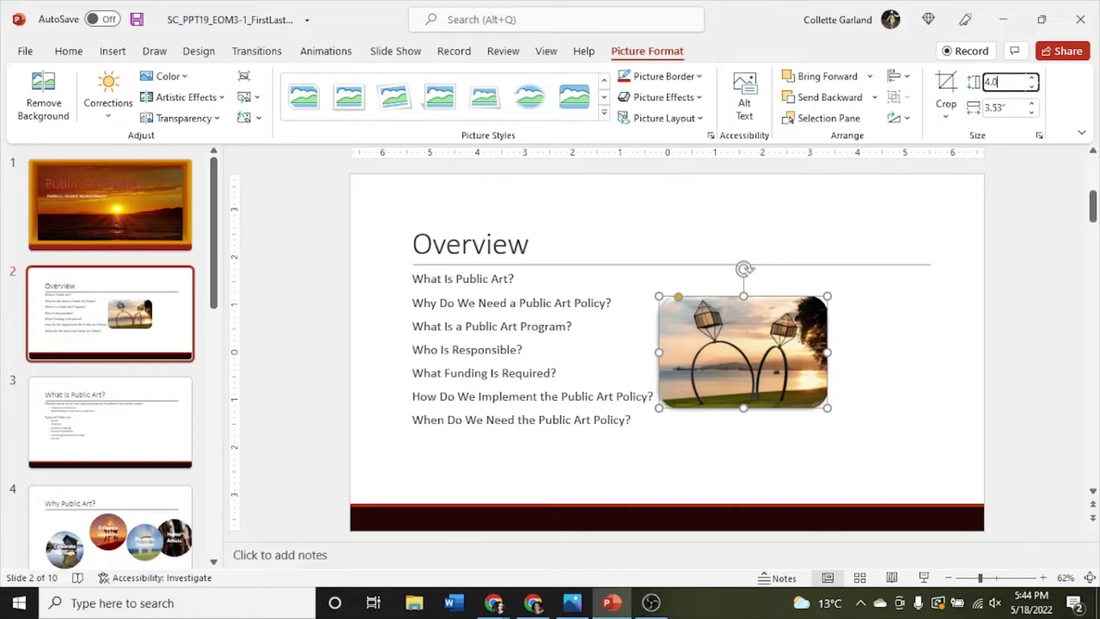
type("\"")
key("Return")
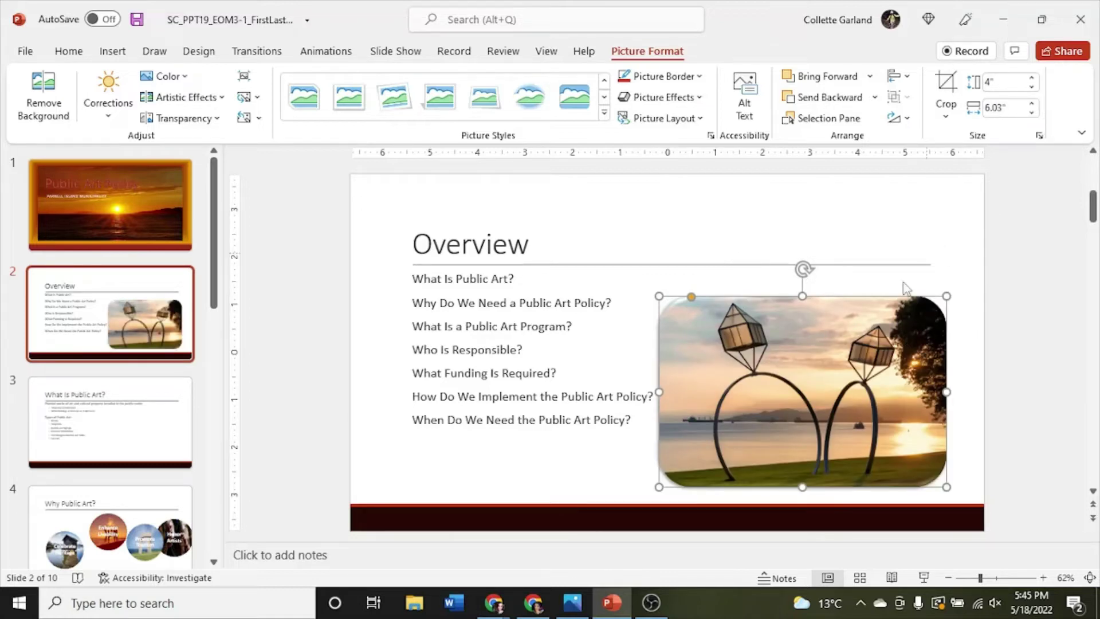
left_click_drag(848, 366, 835, 339)
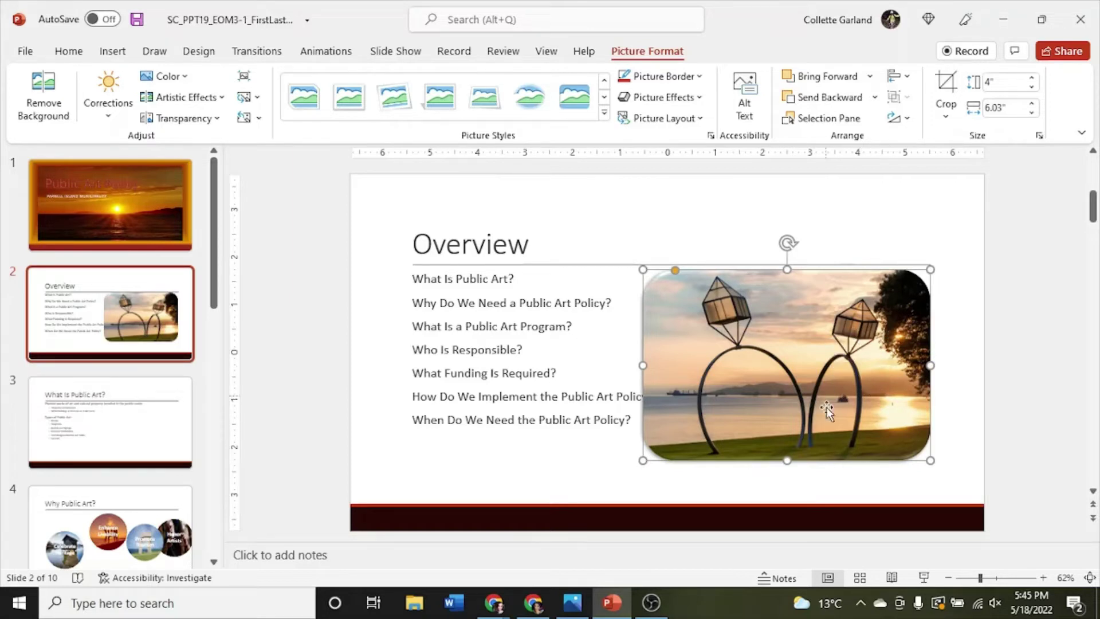
Crop the left side off the Rings photo to keep the right sculpture, then open slide 4.
left_click(947, 95)
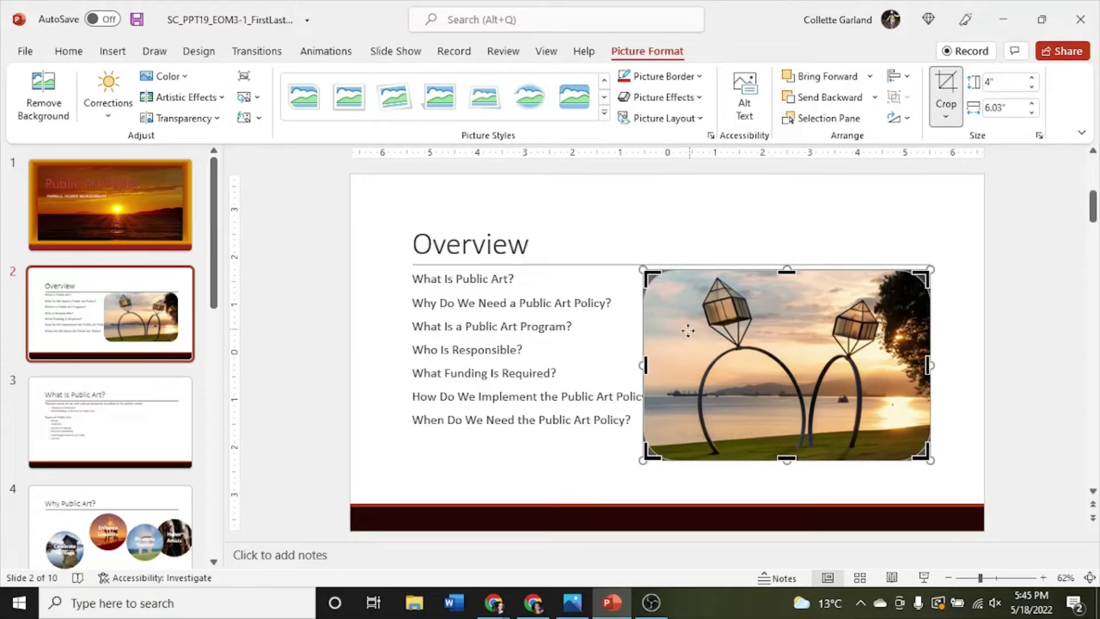
left_click_drag(645, 364, 806, 391)
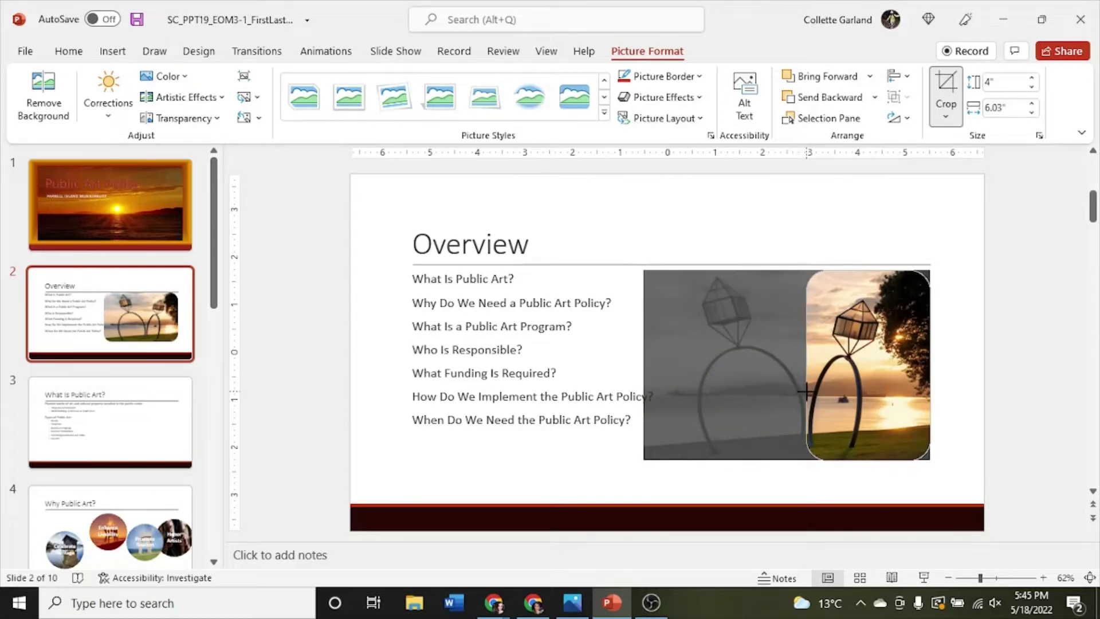
left_click_drag(807, 391, 804, 392)
left_click(944, 93)
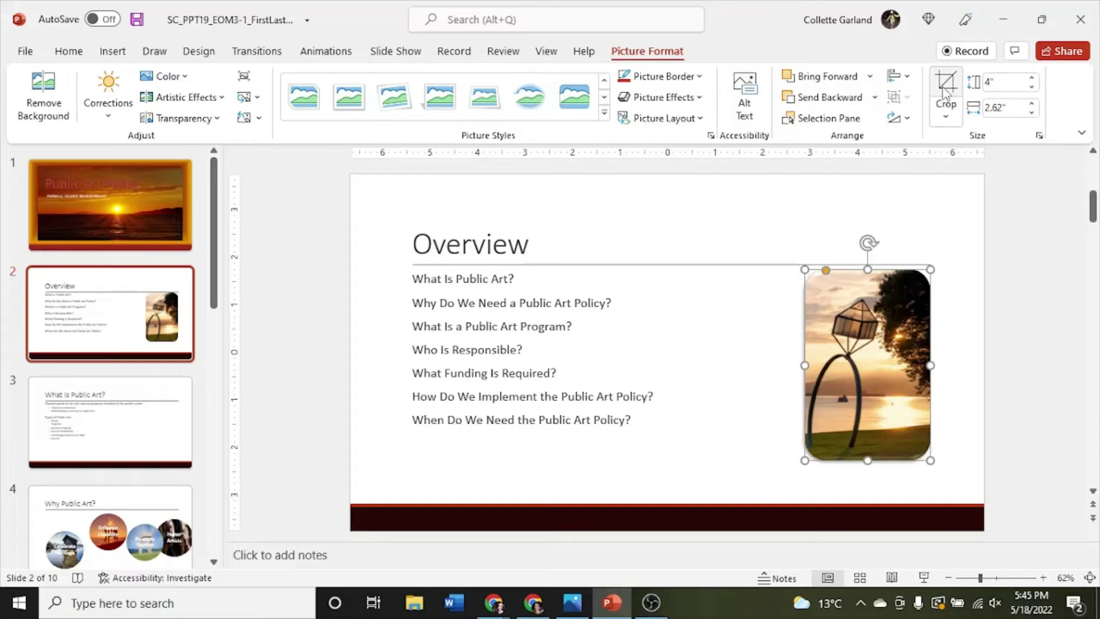
left_click(146, 496)
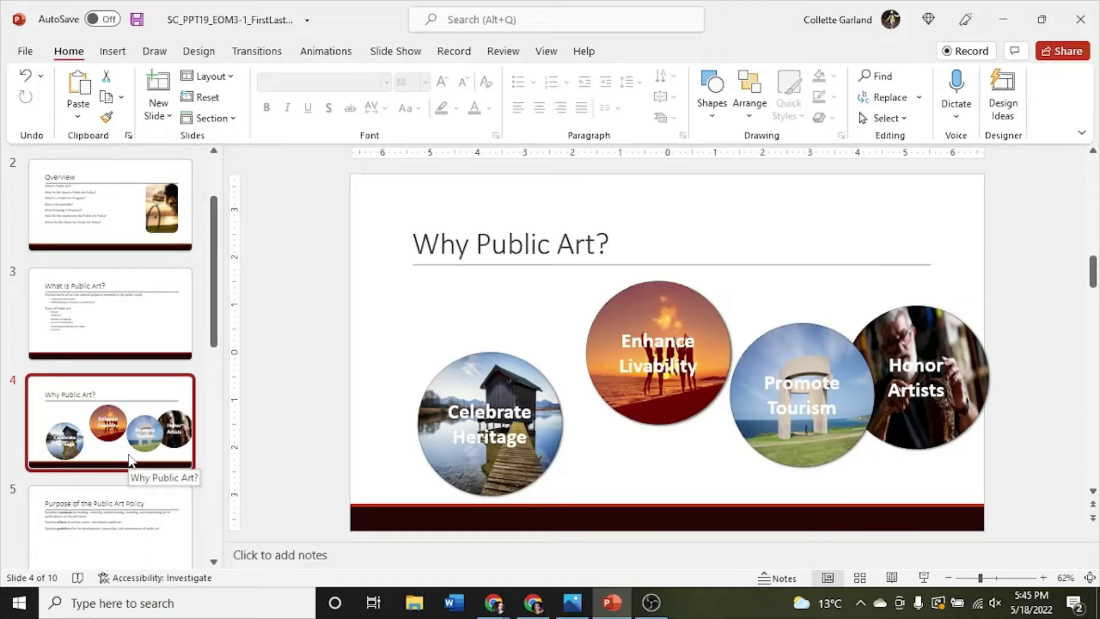
Delete the Enhance Livability circle and move Honor Artists next to Celebrate Heritage.
left_click(685, 308)
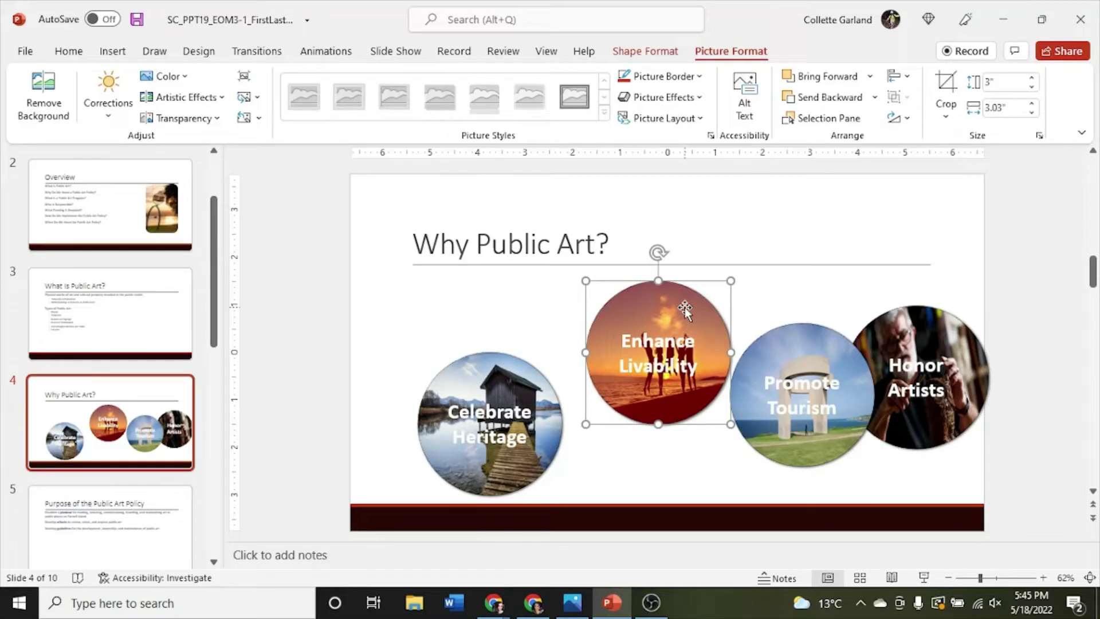
key("Delete")
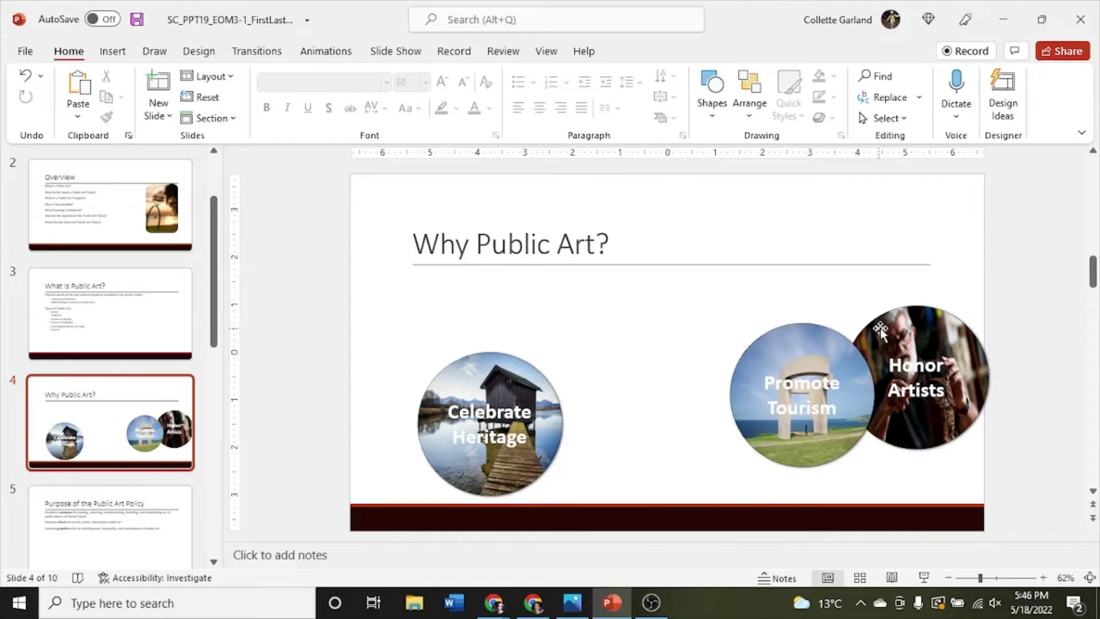
left_click_drag(866, 332, 618, 373)
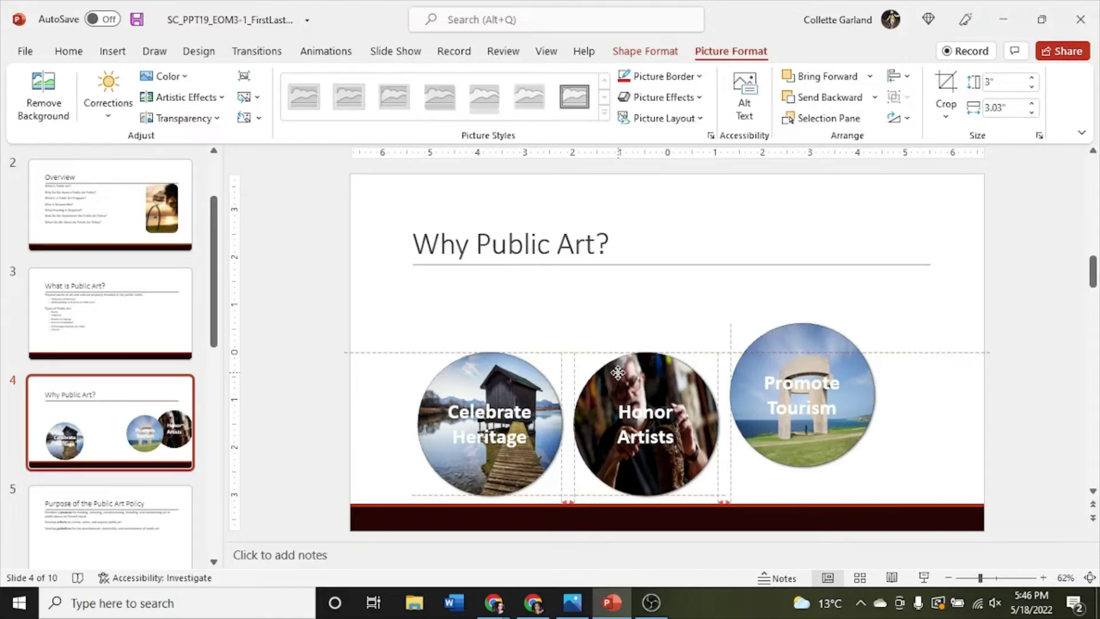
left_click_drag(618, 373, 618, 373)
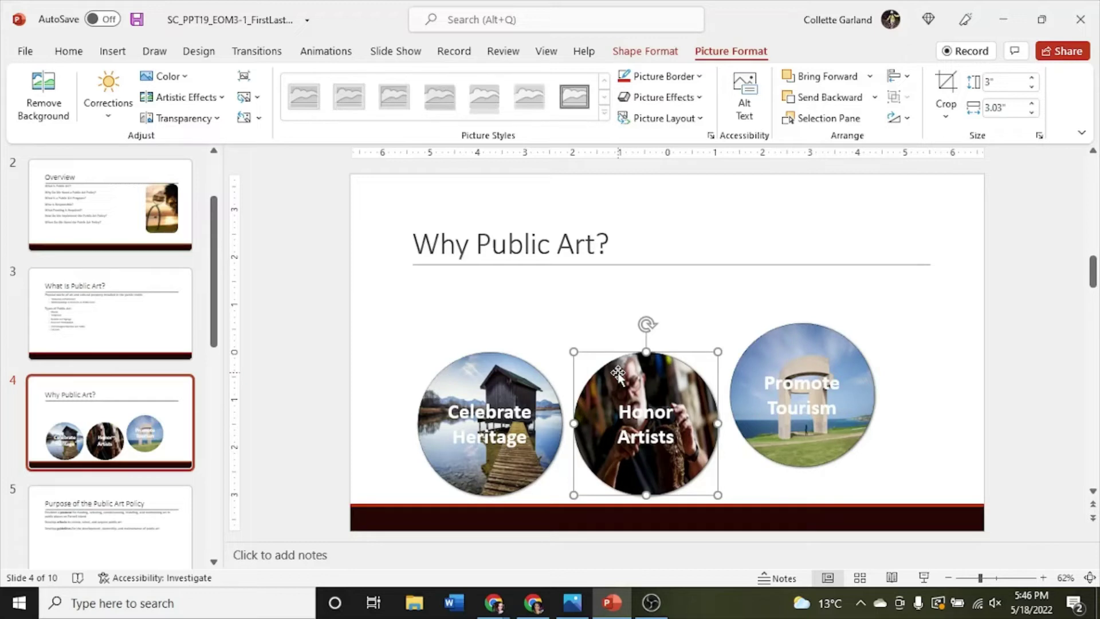
Apply Align Top to the Celebrate Heritage, Honor Artists and Promote Tourism circles.
left_click(533, 374)
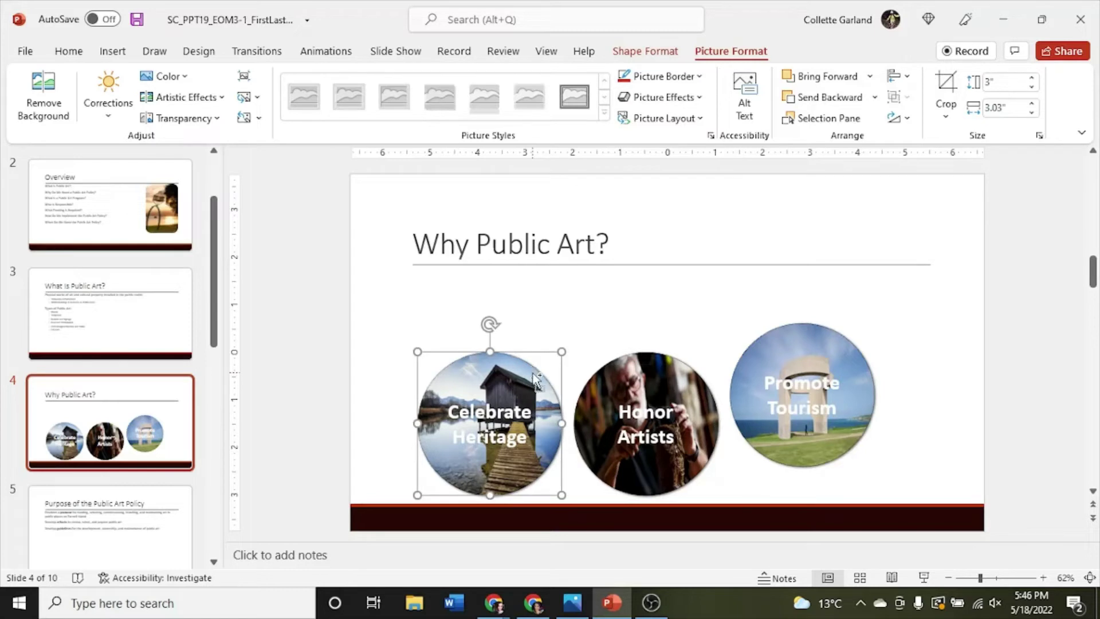
left_click(629, 383, "shift")
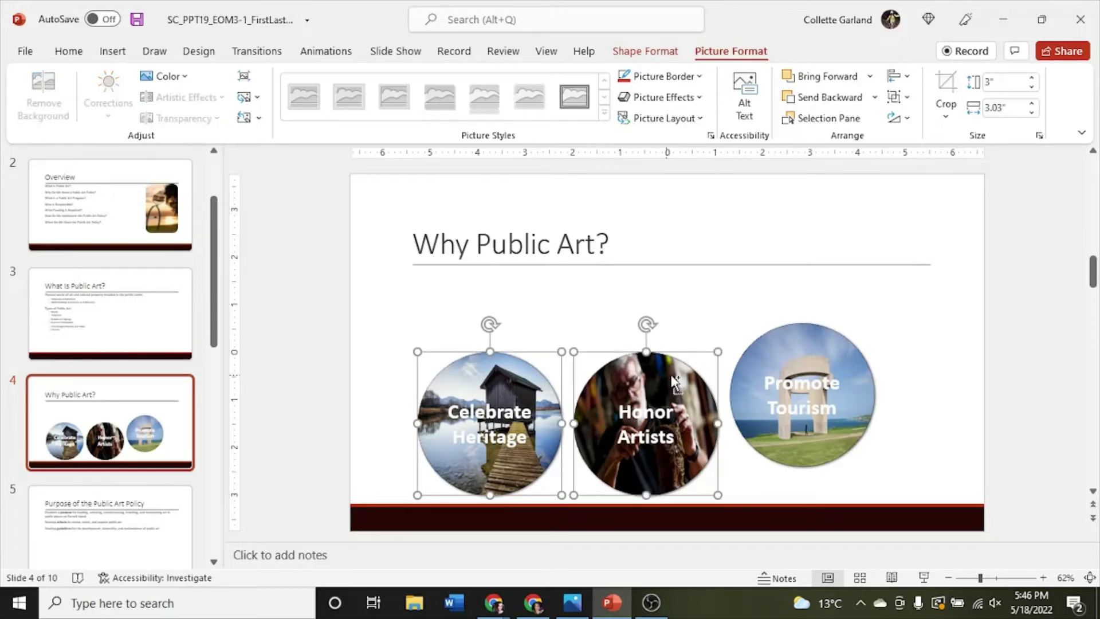
left_click(782, 360, "shift")
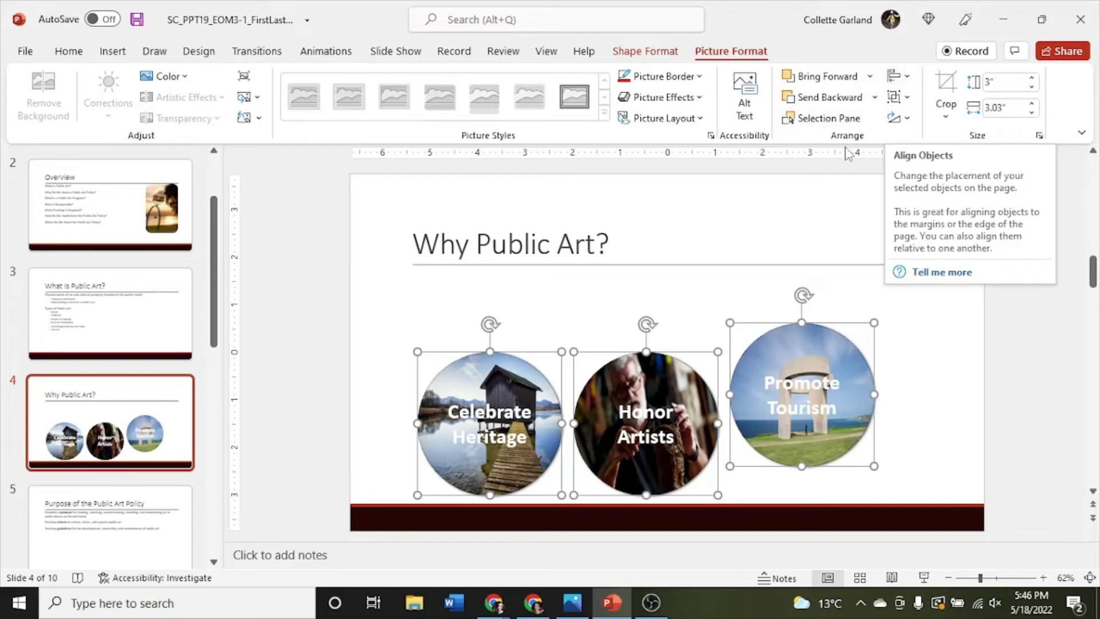
left_click(907, 80)
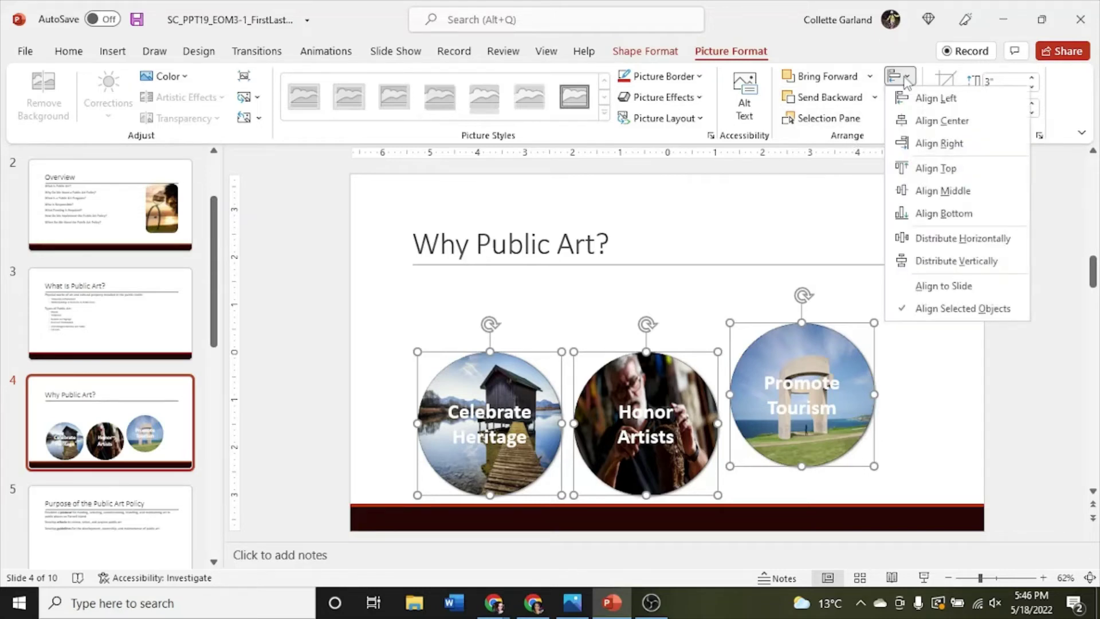
left_click(932, 171)
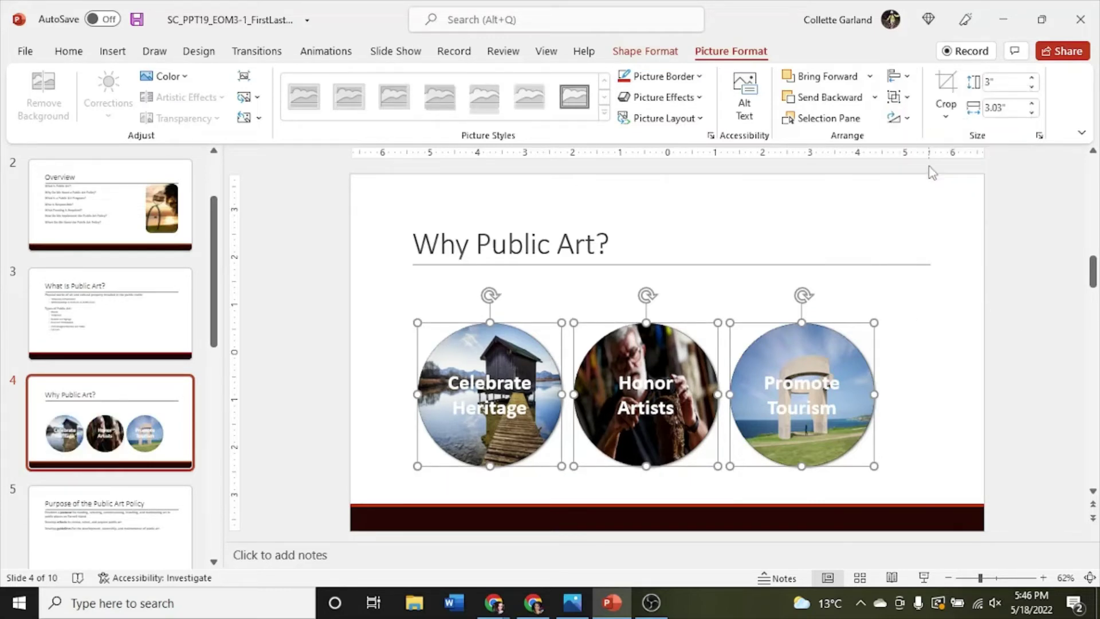
left_click(940, 318)
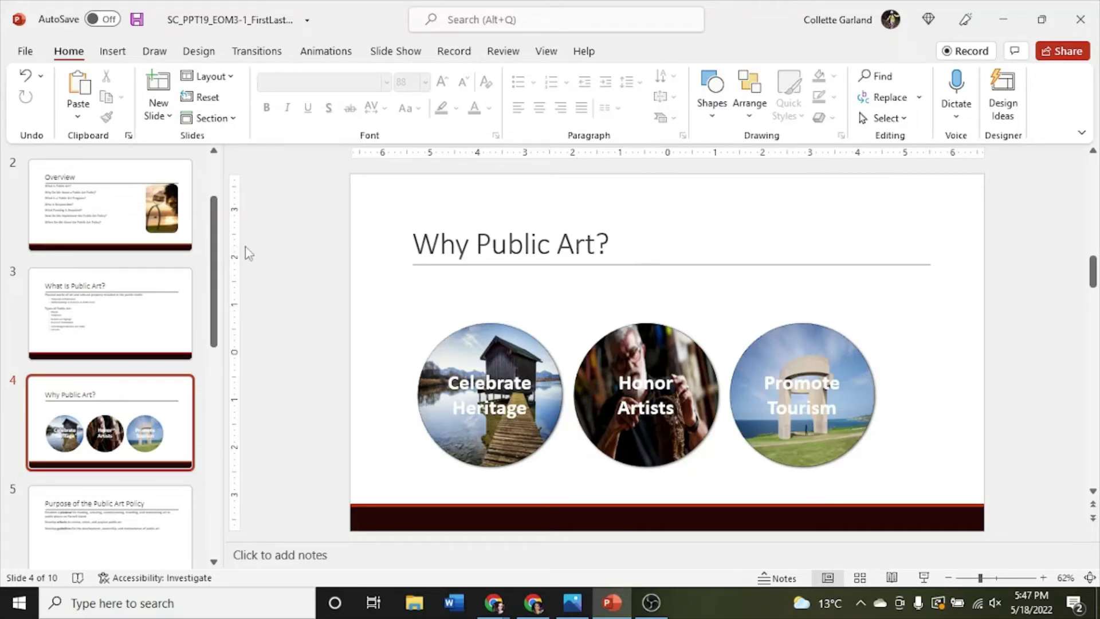
Insert the Support_PPT19_EOM3-1_ArtVideo clip into the content placeholder of slide 9.
scroll(207, 338, "down", 3)
scroll(197, 394, "down", 8)
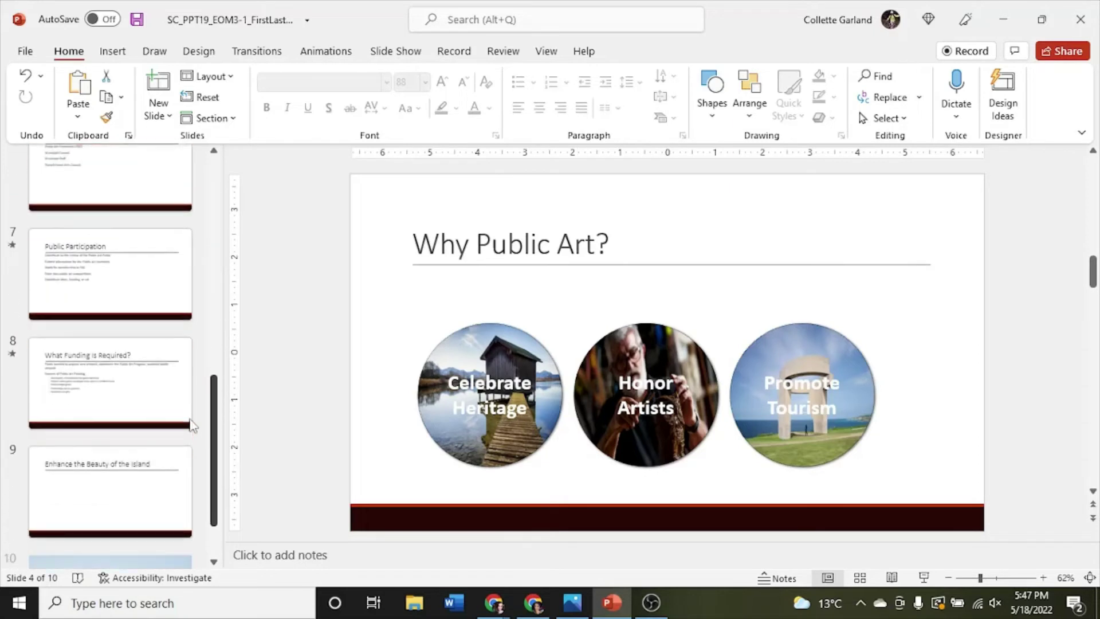
left_click(140, 452)
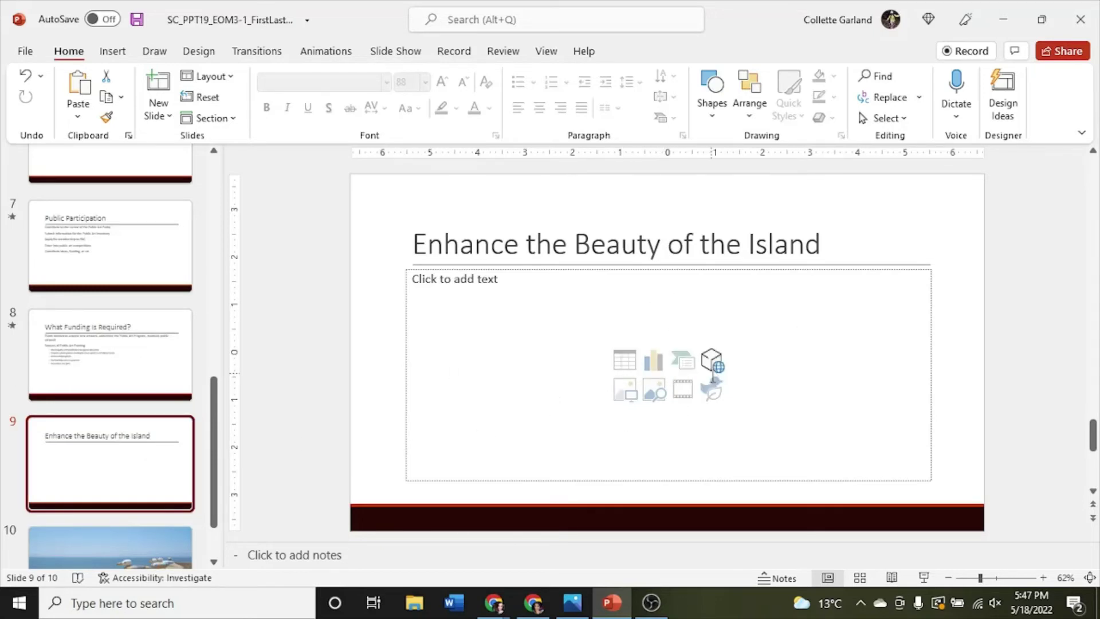
left_click(687, 395)
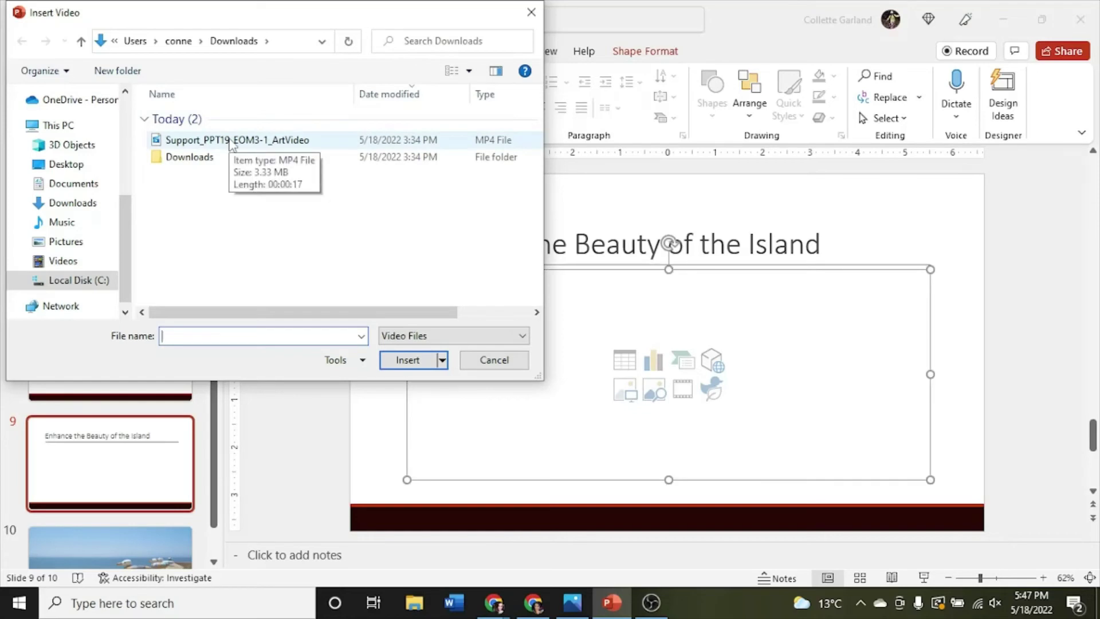
double_click(232, 141)
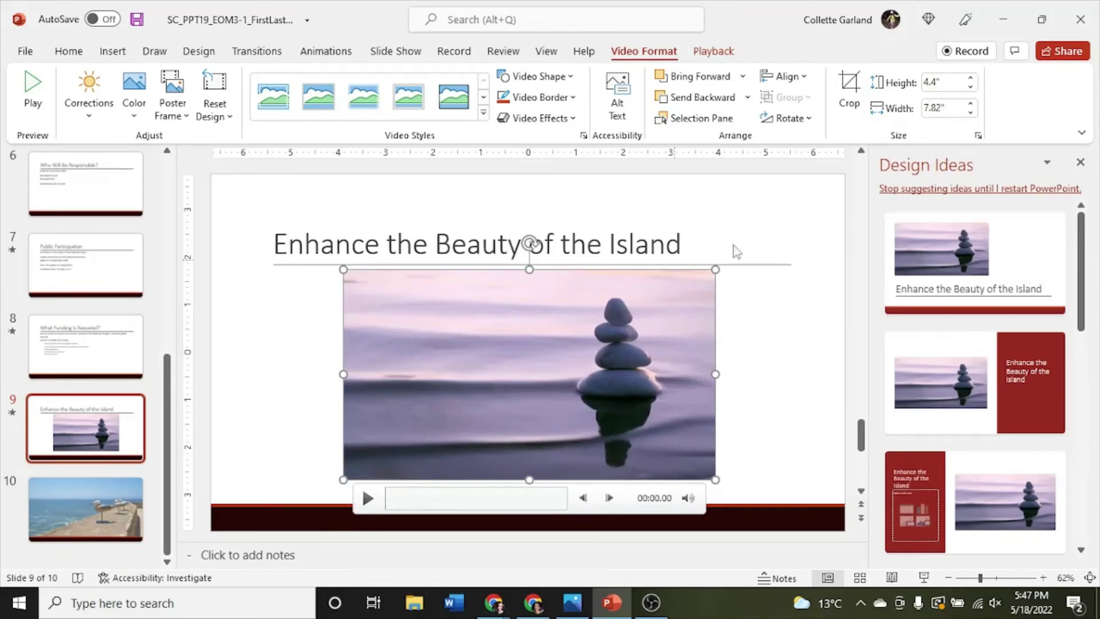
Give the ArtVideo clip the Snip Diagonal Corner, White video style, then go to slide 10.
left_click(1080, 164)
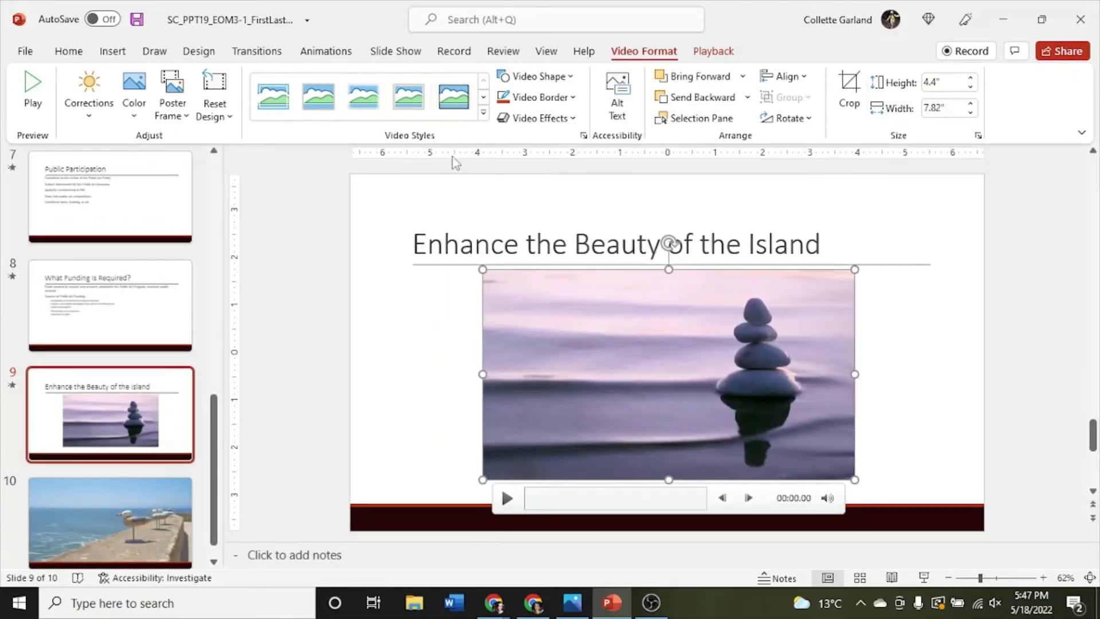
left_click(483, 115)
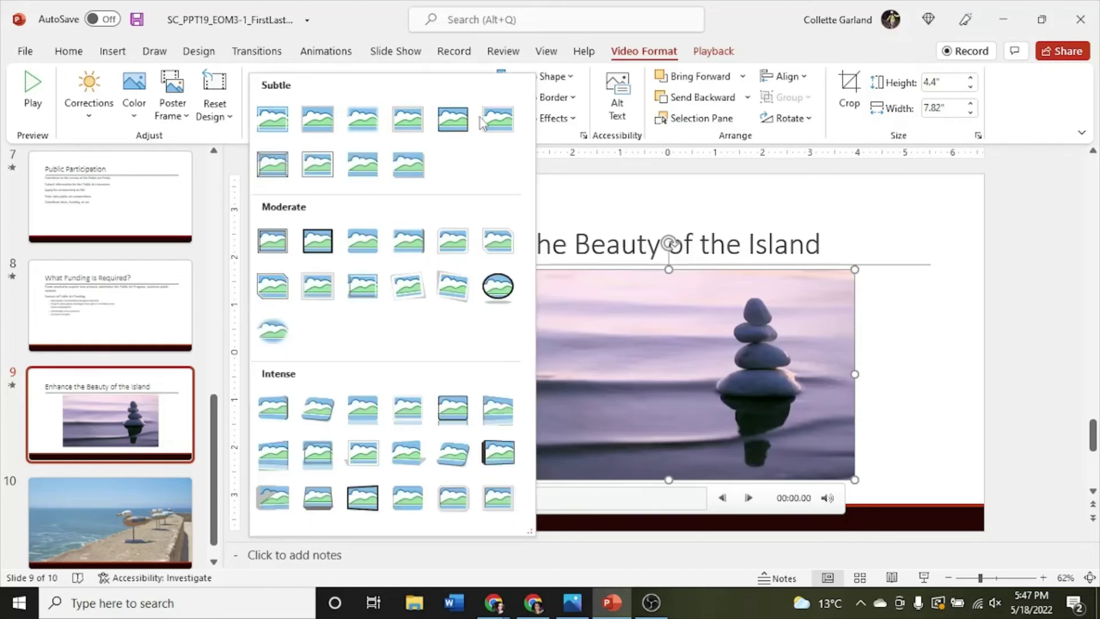
left_click(485, 233)
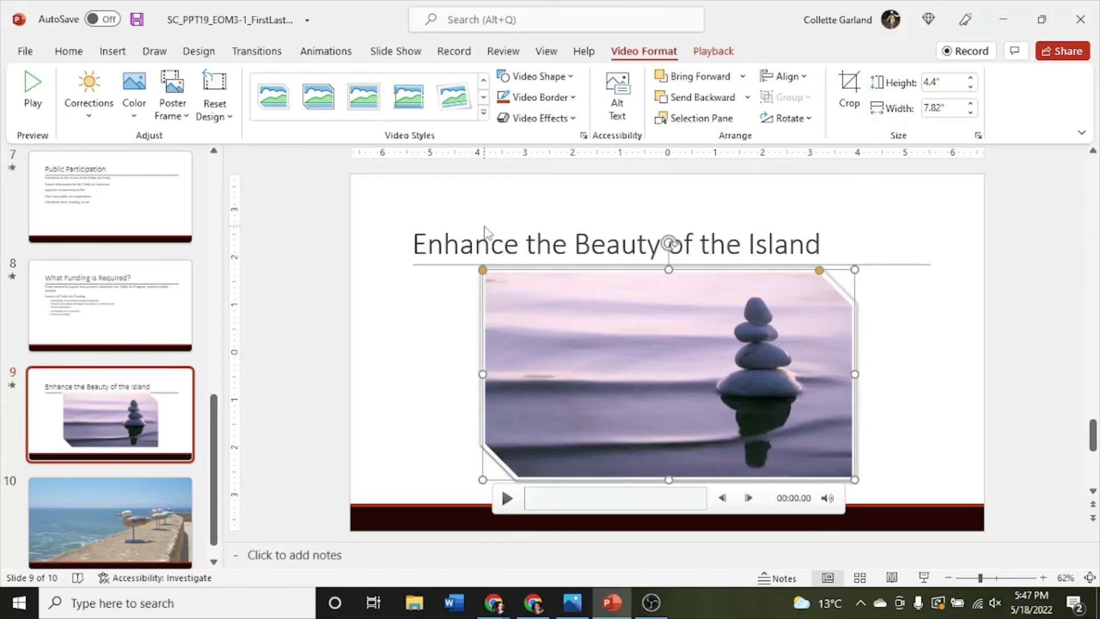
left_click(122, 494)
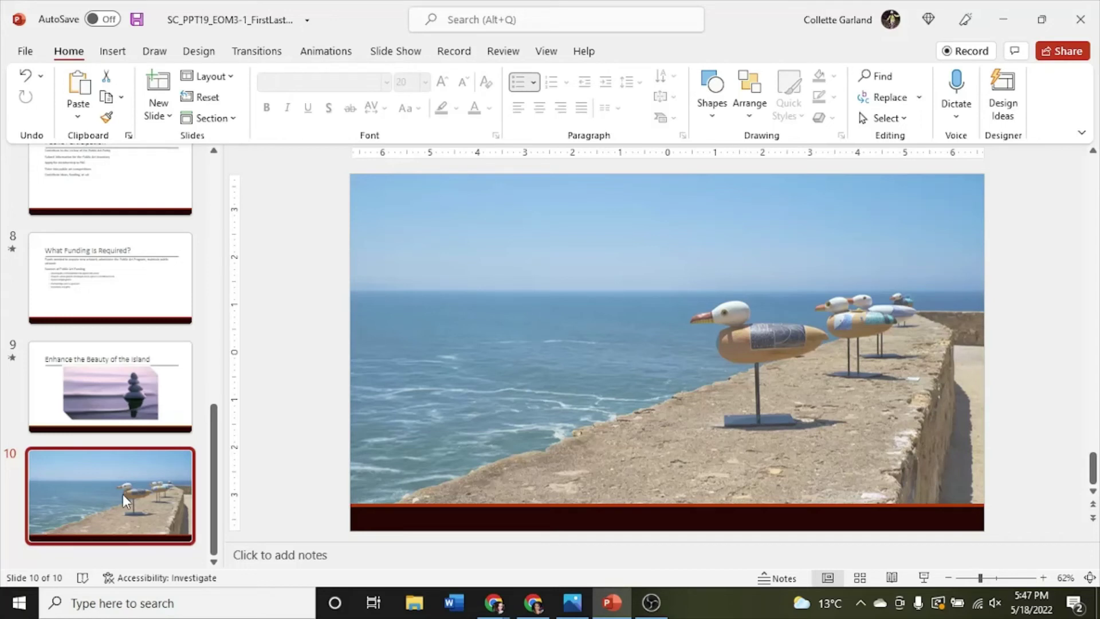
Add a red outlined WordArt (third style) reading 'Questions?' over the seagull photo.
left_click(119, 55)
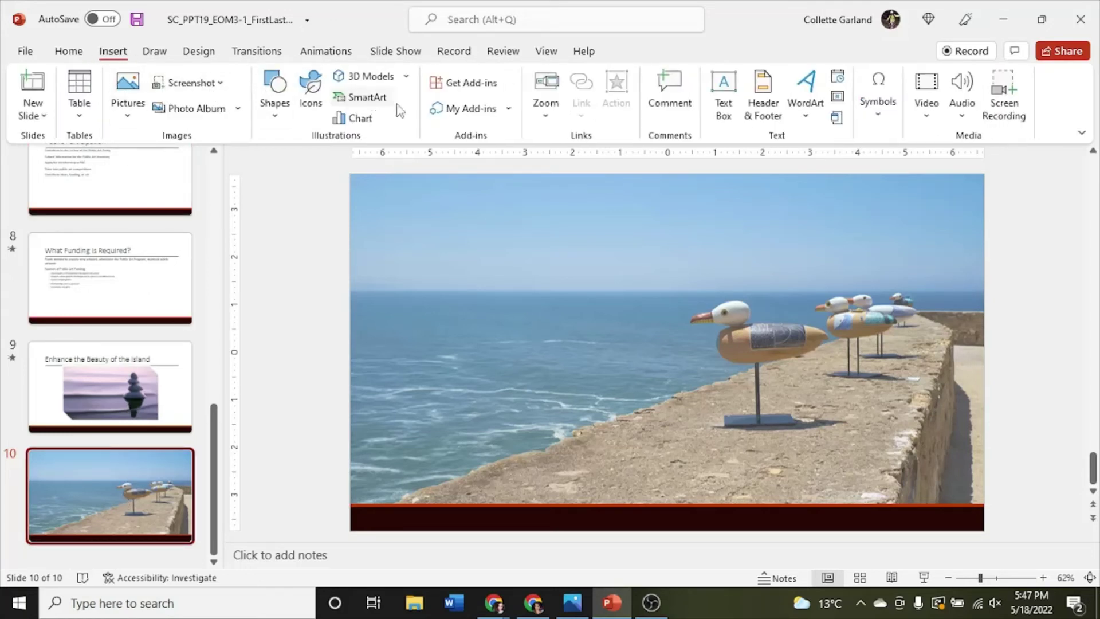
left_click(805, 116)
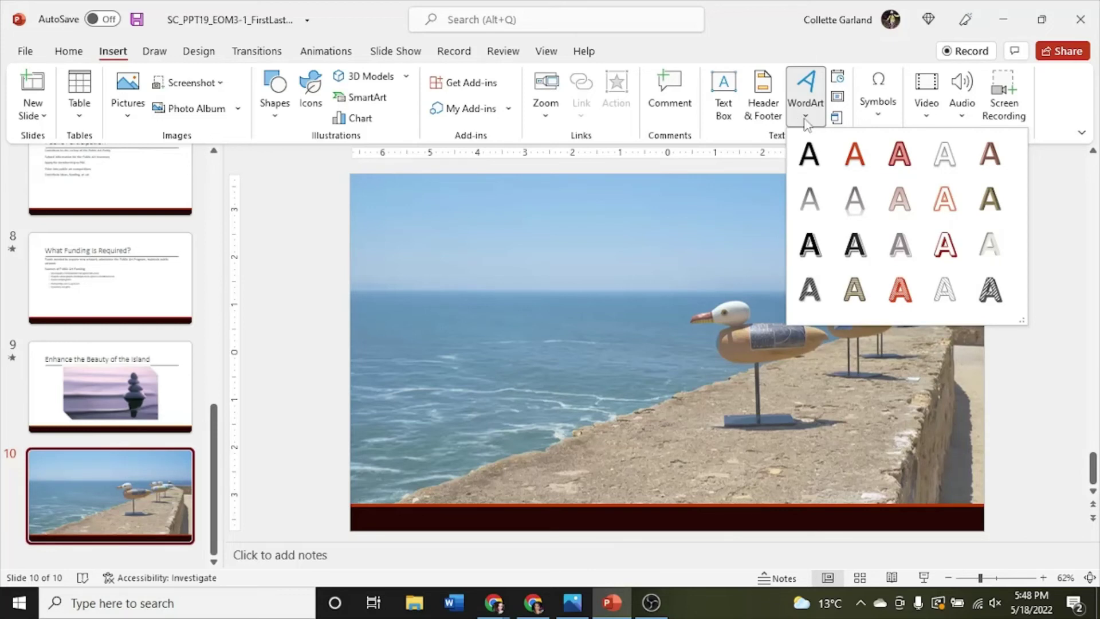
left_click(898, 165)
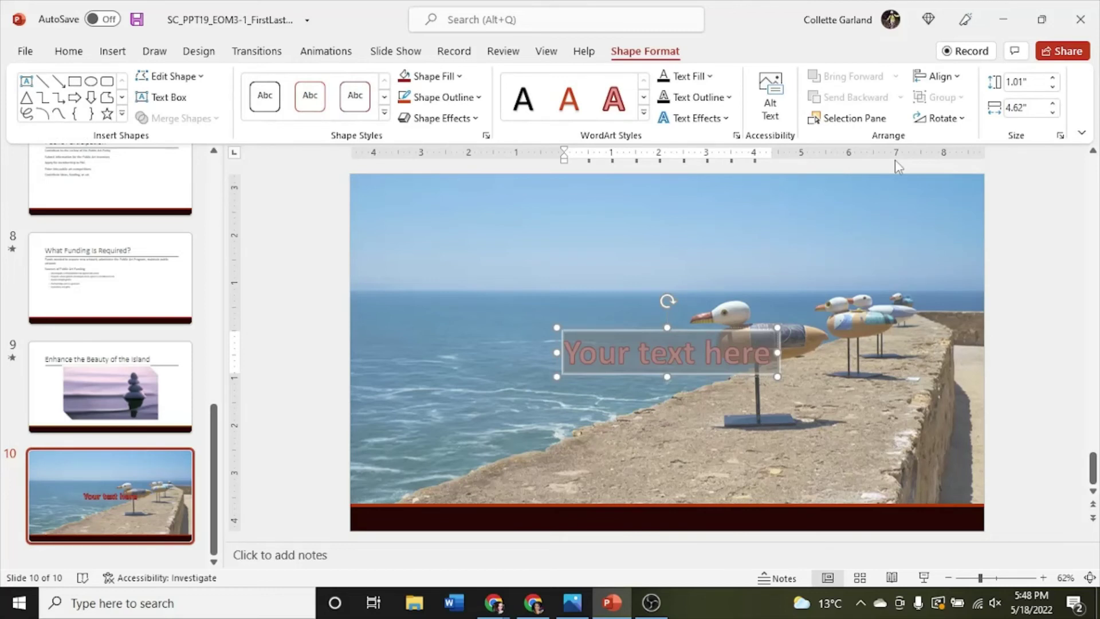
type("Questions")
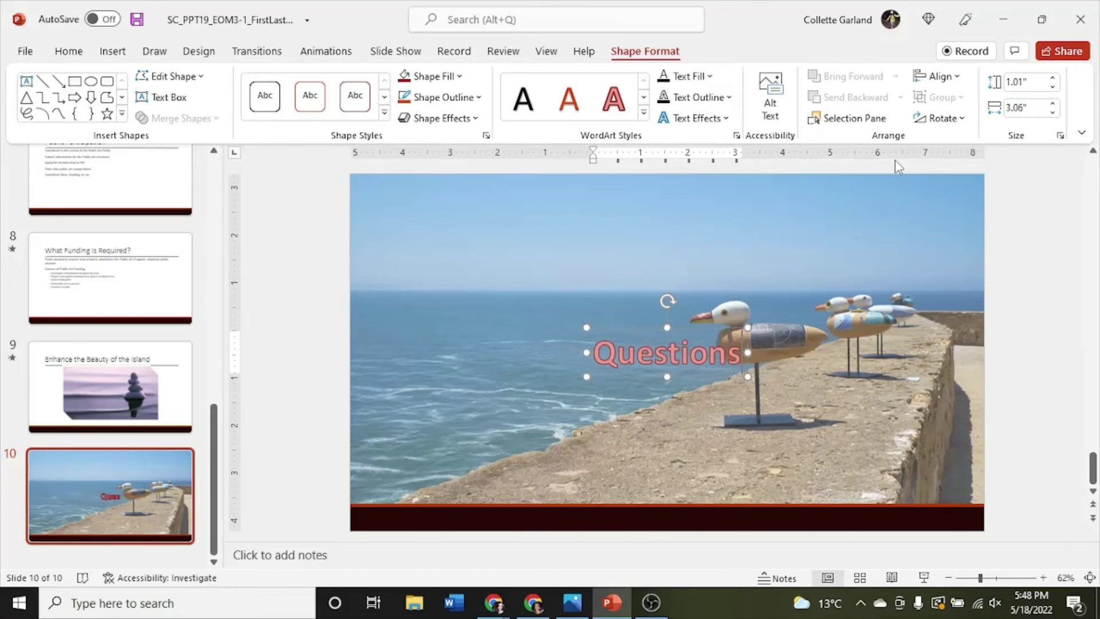
type("?")
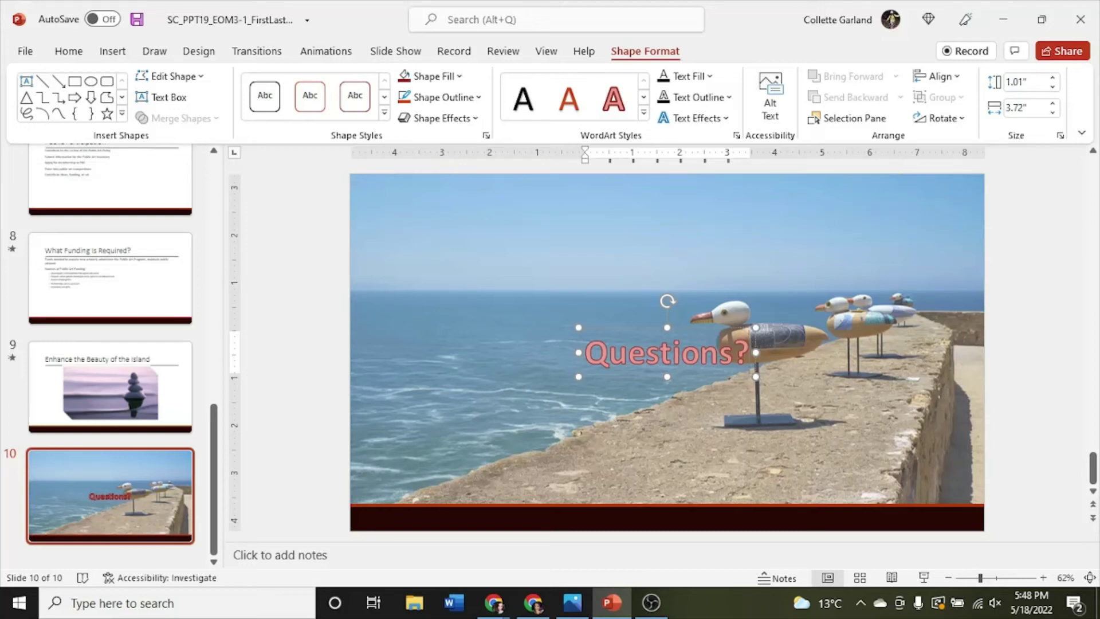
Warp the Questions? WordArt with the Wave: Down transform.
left_click(731, 325)
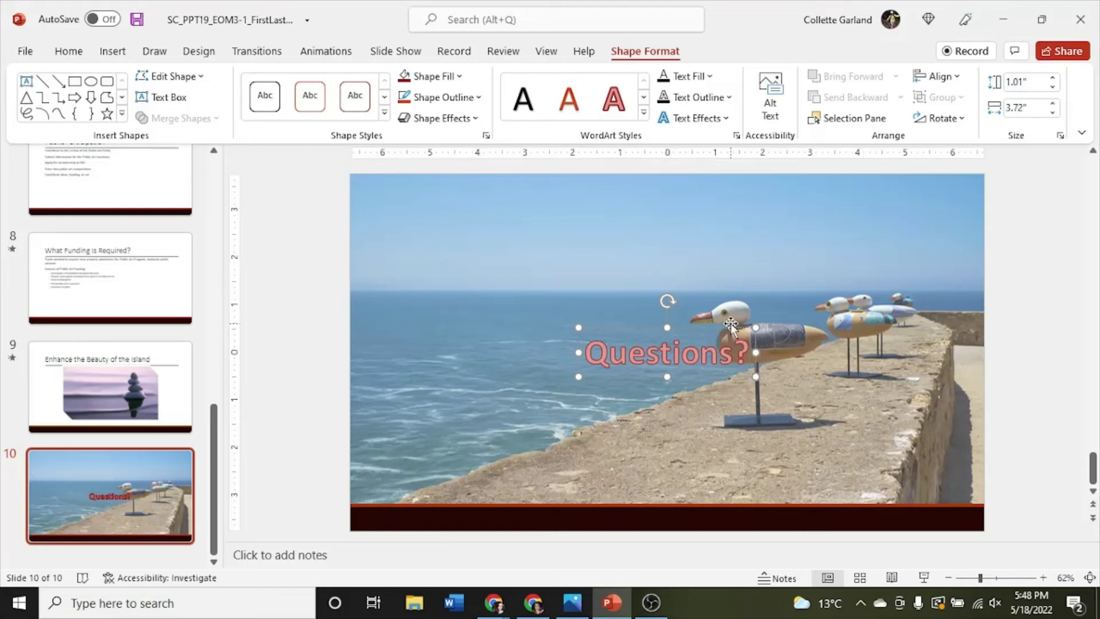
left_click(725, 119)
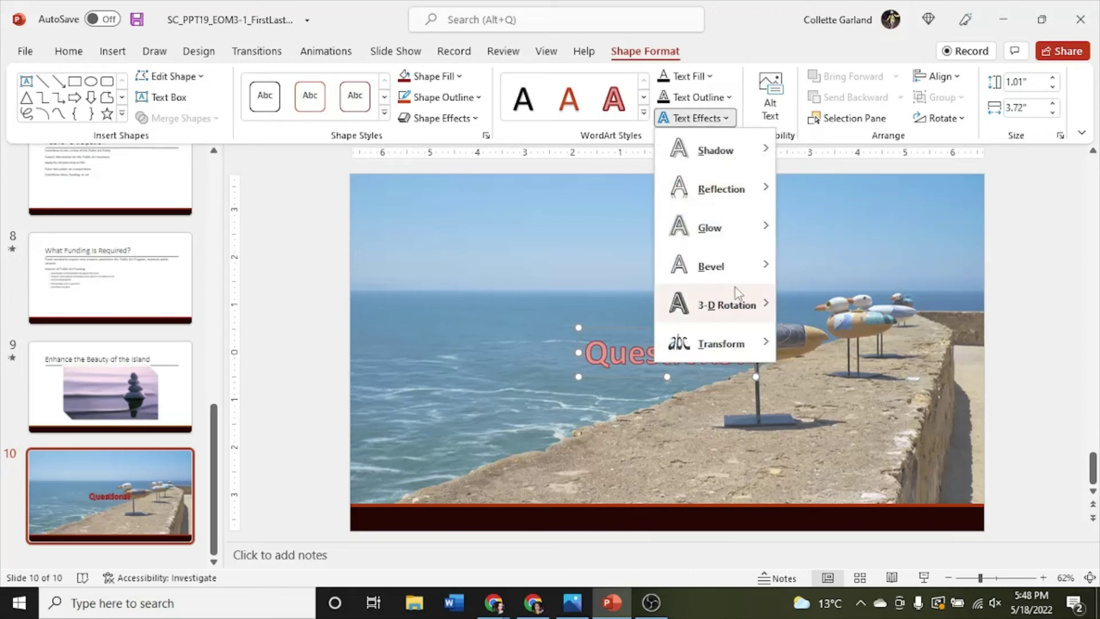
mouse_move(736, 354)
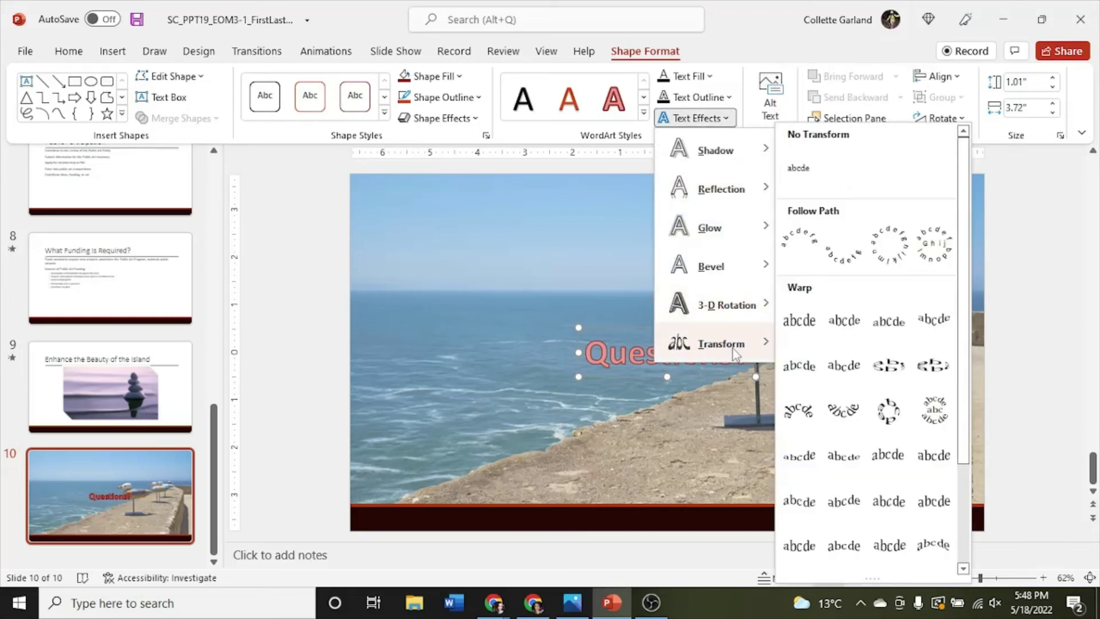
left_click(800, 516)
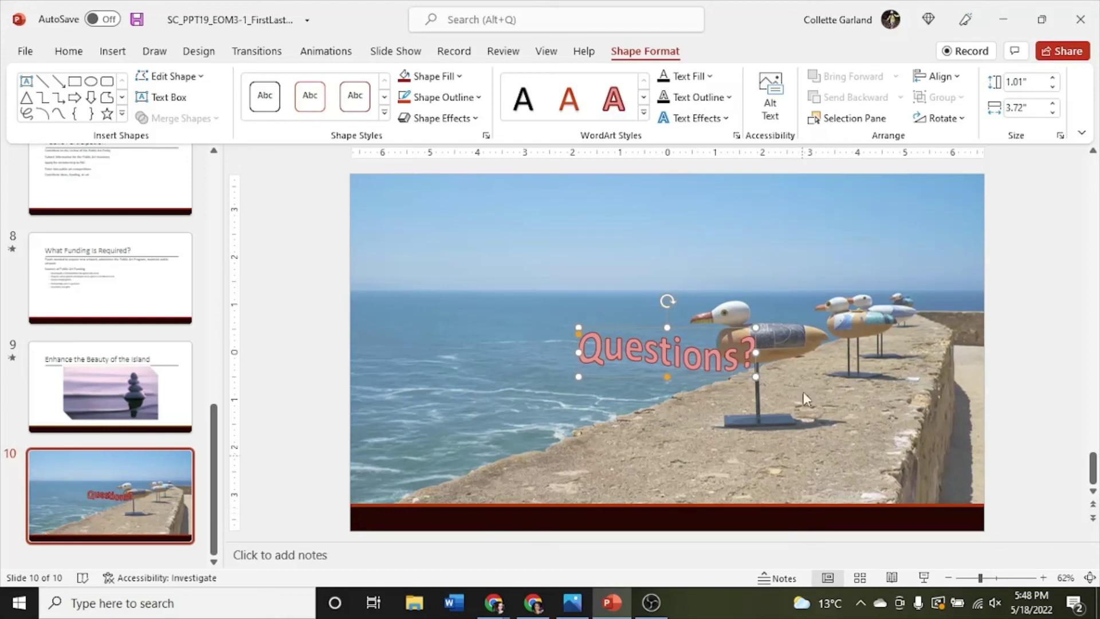
Apply a Perspective: Right 3-D rotation to the Questions? WordArt.
left_click(727, 118)
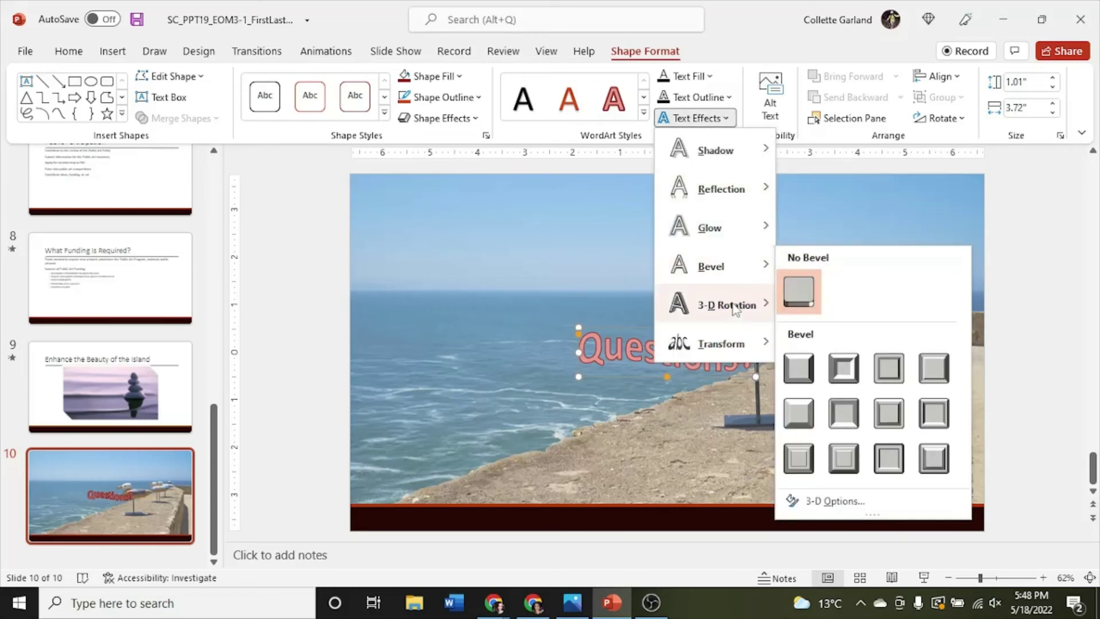
mouse_move(734, 308)
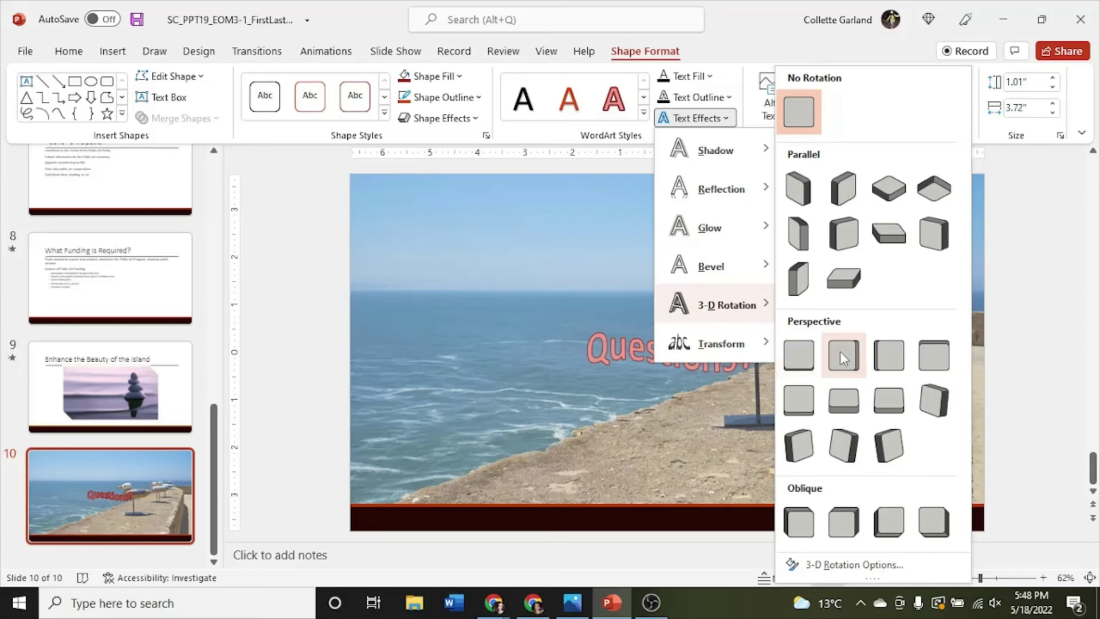
left_click(883, 356)
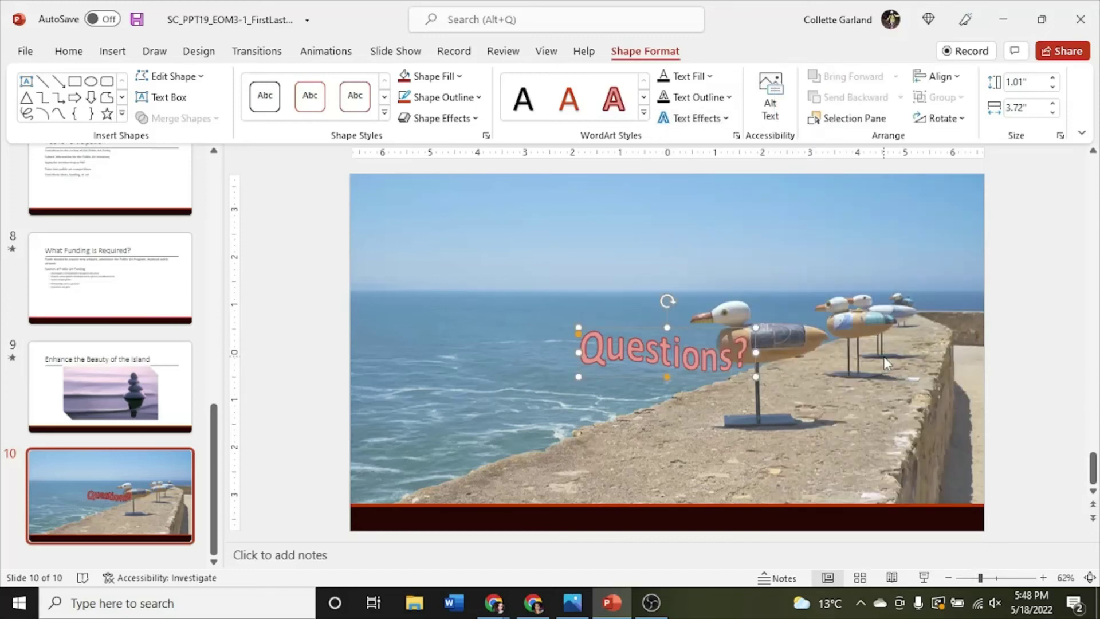
Set the Questions? WordArt width to 7" and drag it into the upper-left sky area.
left_click(1024, 110)
type("7.0\"")
key("Return")
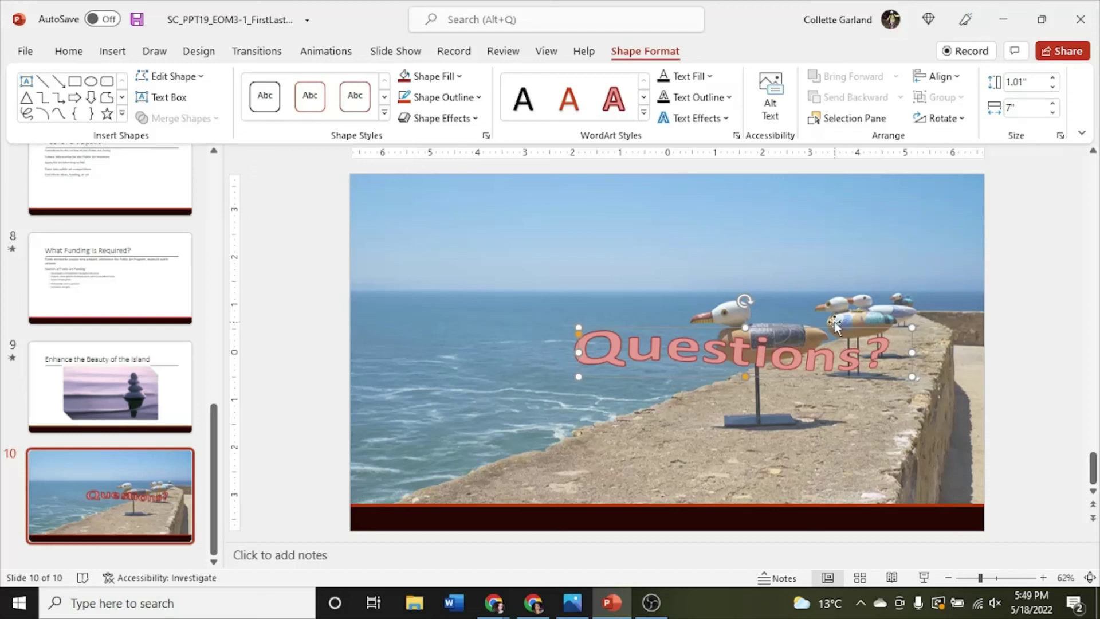
left_click_drag(834, 324, 647, 241)
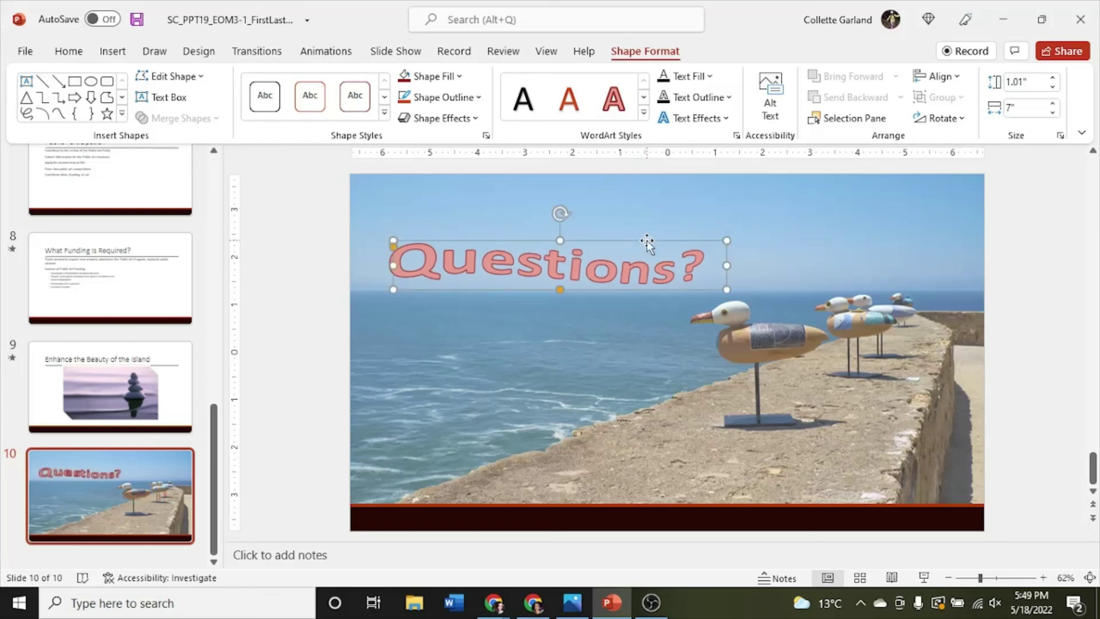